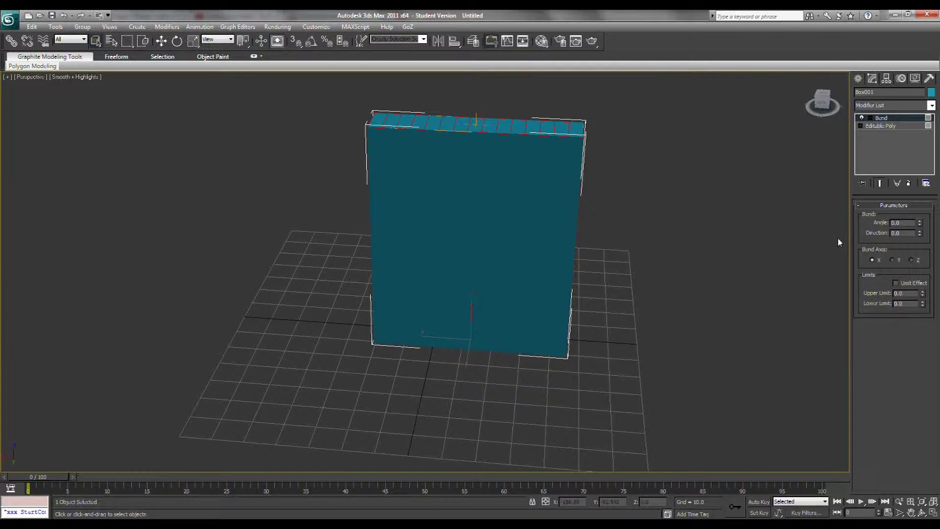
# Bend the top of the box by setting the Bend modifier's angle to 105 degrees at gizmo level.
pyautogui.click(871, 118)
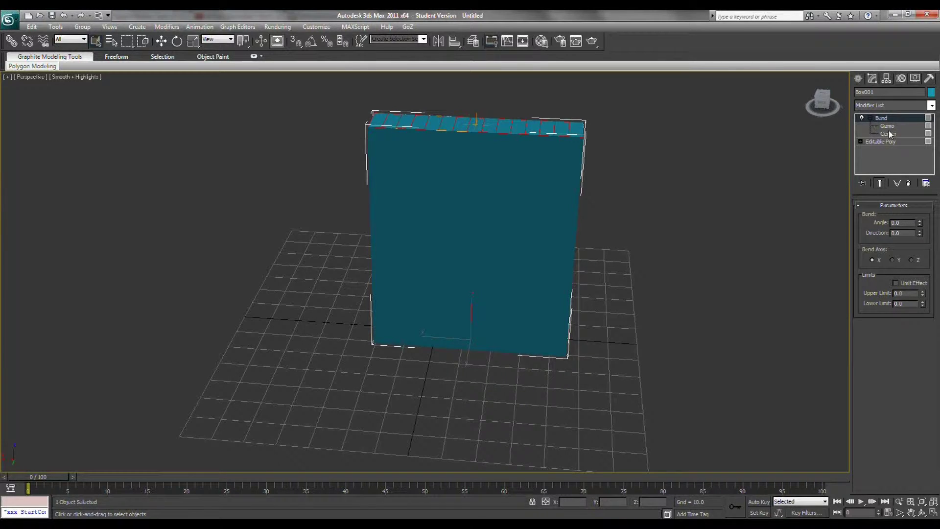
pyautogui.click(887, 127)
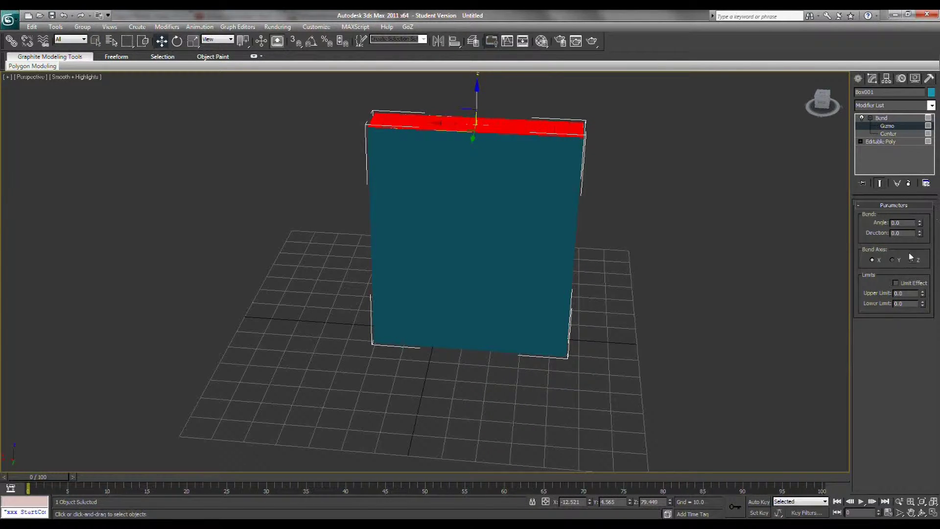
pyautogui.moveTo(921, 227); pyautogui.dragTo(908, 126)
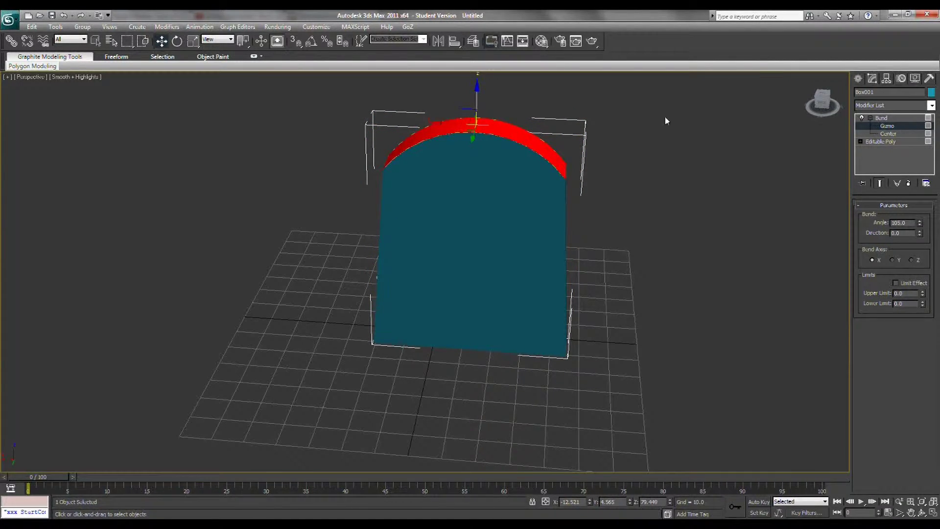
# Lower the Bend gizmo along Z to about 75.2 to widen the arched top until the sides run nearly straight.
pyautogui.moveTo(475, 87)
pyautogui.mouseDown()
pyautogui.moveTo(482, 64)
pyautogui.moveTo(487, 88)
pyautogui.mouseUp()
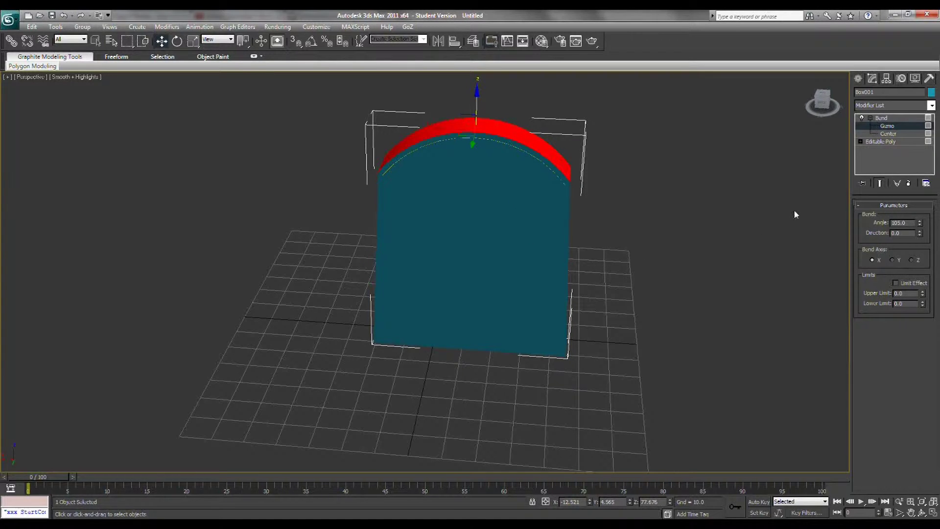
pyautogui.keyDown('alt'); pyautogui.moveTo(574, 287); pyautogui.dragTo(575, 264, button='middle'); pyautogui.keyUp('alt')
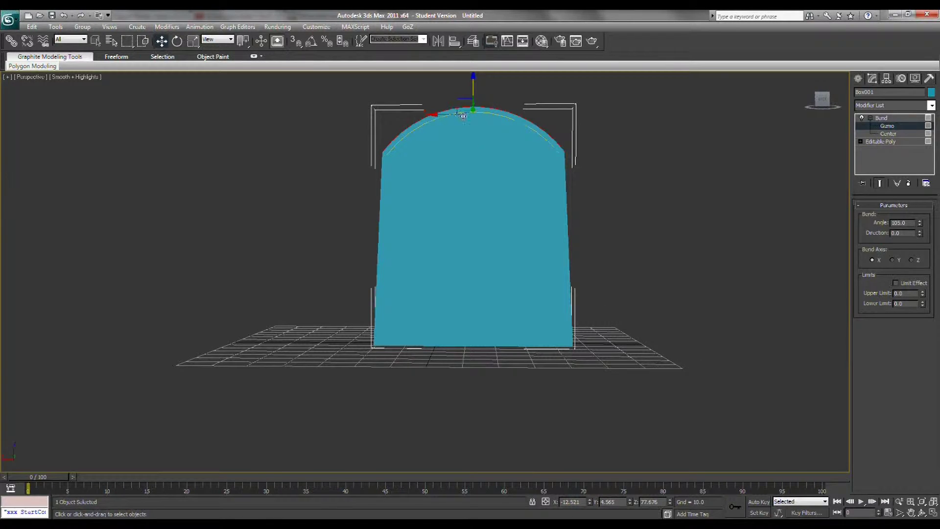
pyautogui.moveTo(473, 77); pyautogui.dragTo(471, 85)
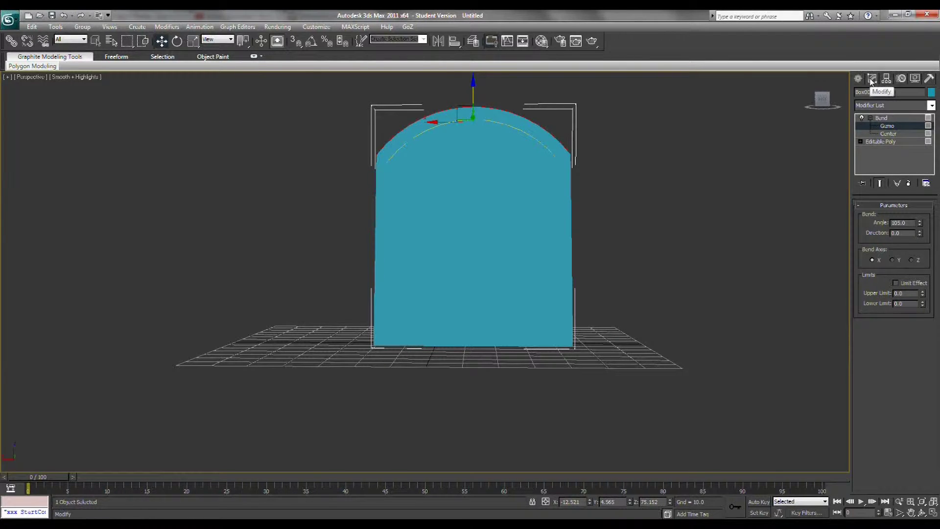
# Collapse the whole modifier stack of the bent box into an Editable Poly.
pyautogui.click(871, 118)
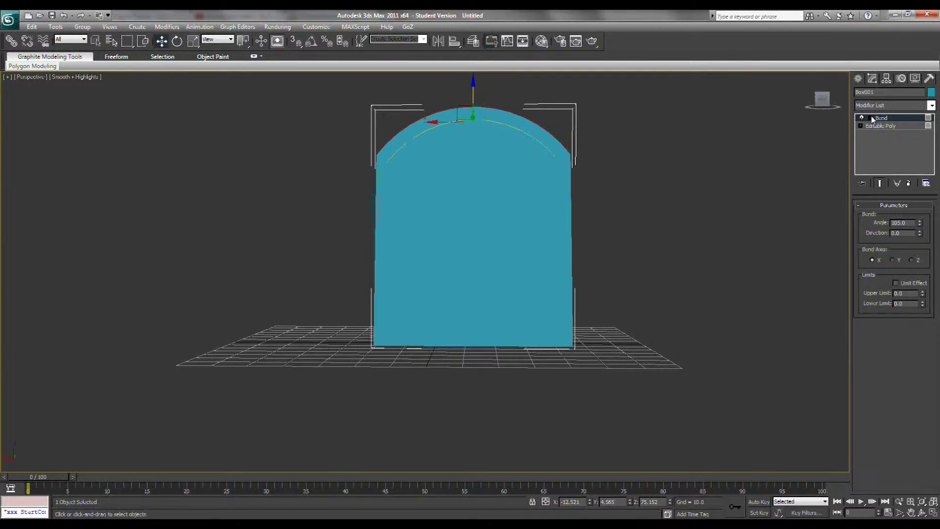
pyautogui.rightClick(872, 119)
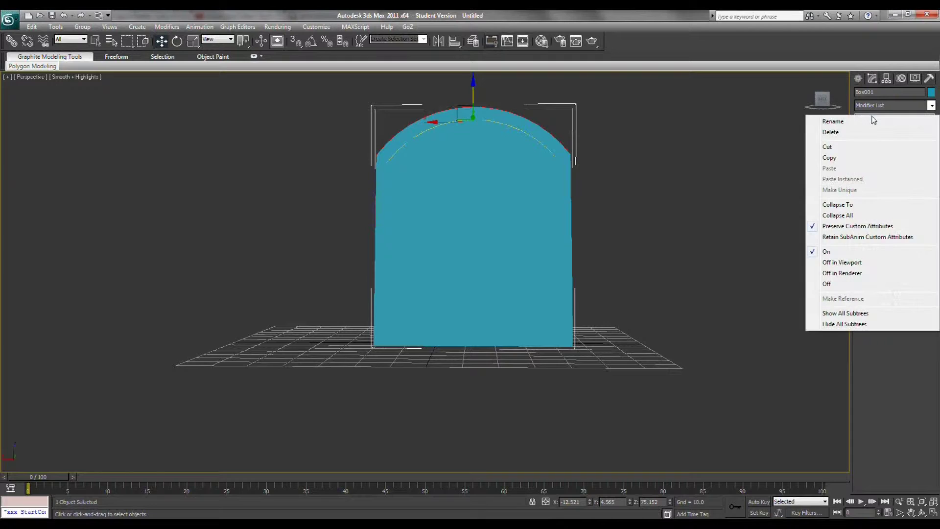
pyautogui.click(844, 216)
pyautogui.click(514, 299)
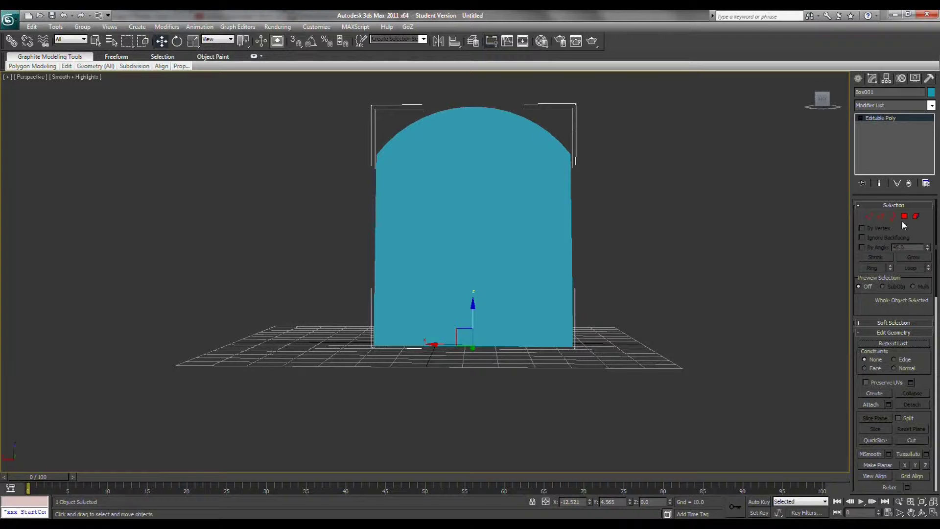
# Raise the arched top polygons of the box along Z to about 84.9 to make the slab taller.
pyautogui.click(904, 216)
pyautogui.keyDown('alt'); pyautogui.moveTo(739, 138); pyautogui.dragTo(721, 179, button='middle'); pyautogui.keyUp('alt')
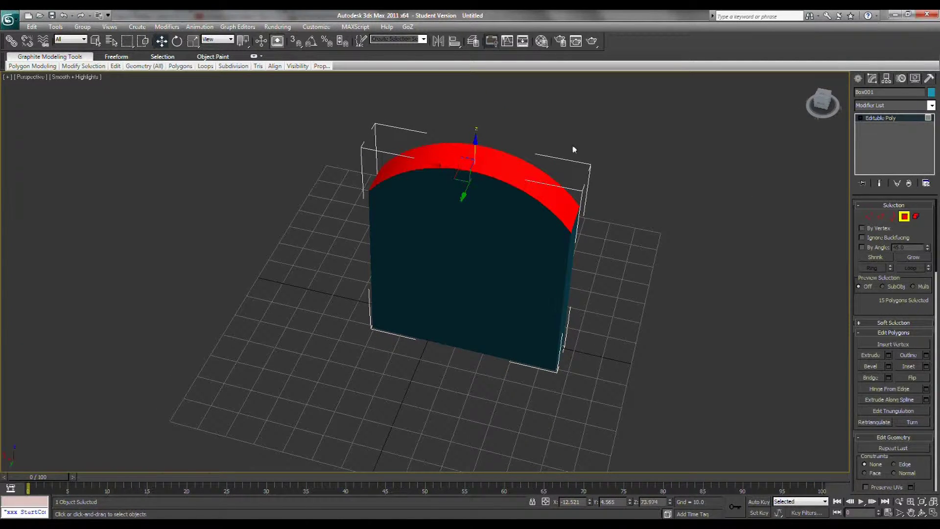
pyautogui.moveTo(476, 137); pyautogui.dragTo(480, 109)
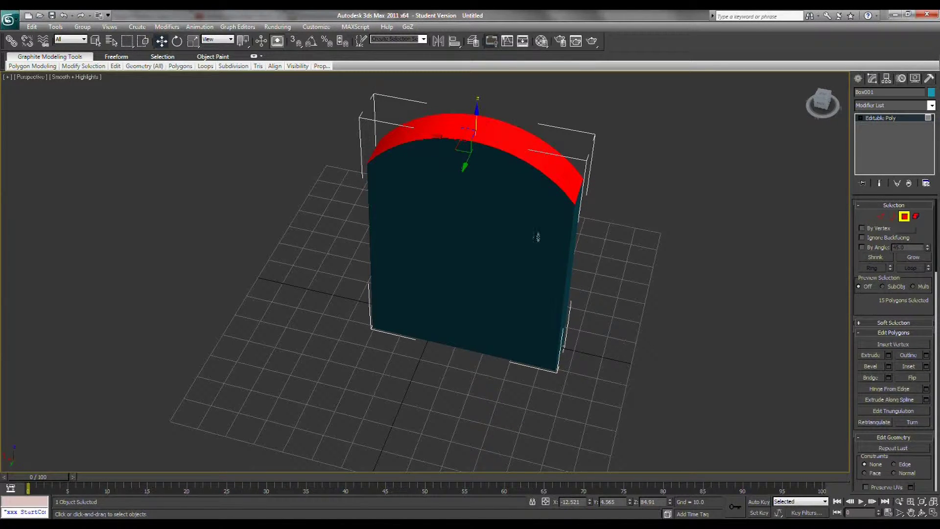
# Select all the vertical strip polygons on the slab's front face and inset them by 2.913.
pyautogui.click(510, 237)
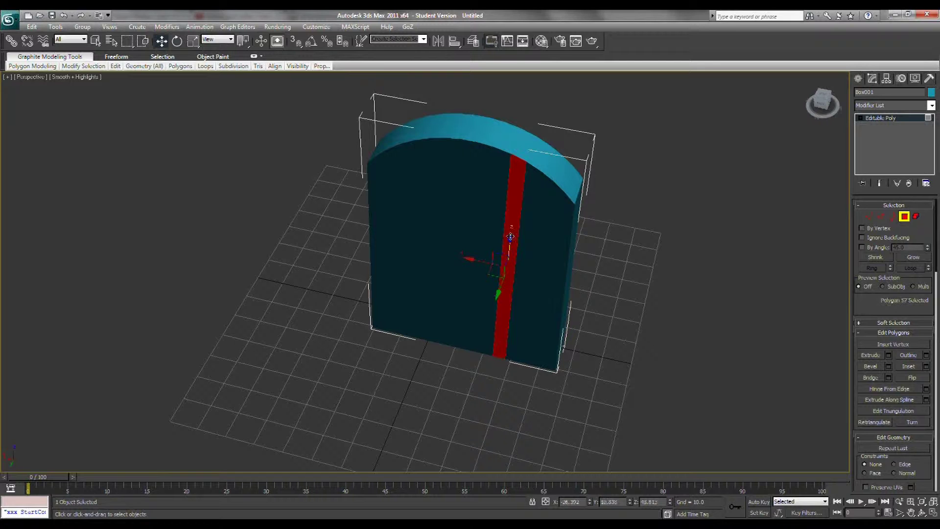
pyautogui.keyDown('ctrl'); pyautogui.click(374, 215); pyautogui.keyUp('ctrl')
pyautogui.keyDown('ctrl'); pyautogui.click(386, 213); pyautogui.keyUp('ctrl')
pyautogui.keyDown('ctrl'); pyautogui.click(399, 211); pyautogui.keyUp('ctrl')
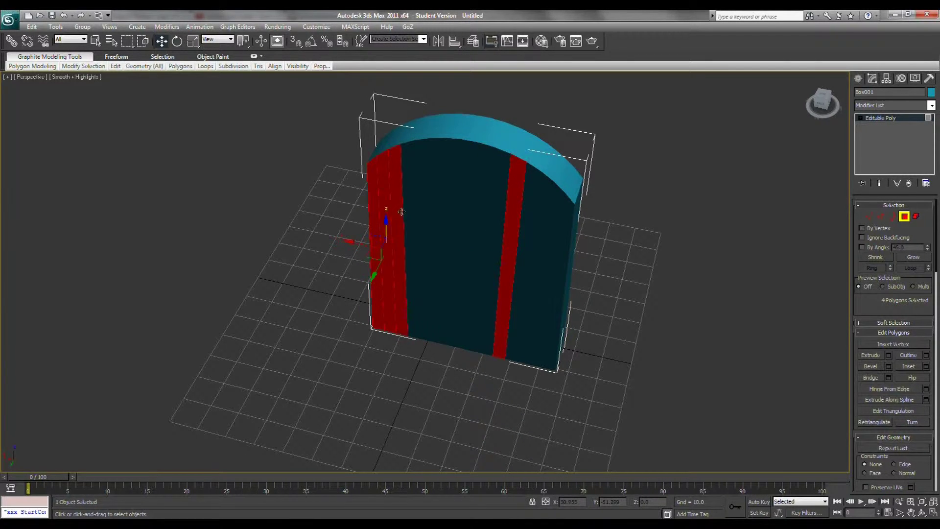
pyautogui.keyDown('ctrl'); pyautogui.click(411, 212); pyautogui.keyUp('ctrl')
pyautogui.keyDown('ctrl'); pyautogui.click(425, 212); pyautogui.keyUp('ctrl')
pyautogui.keyDown('ctrl'); pyautogui.click(439, 211); pyautogui.keyUp('ctrl')
pyautogui.keyDown('ctrl'); pyautogui.click(454, 211); pyautogui.keyUp('ctrl')
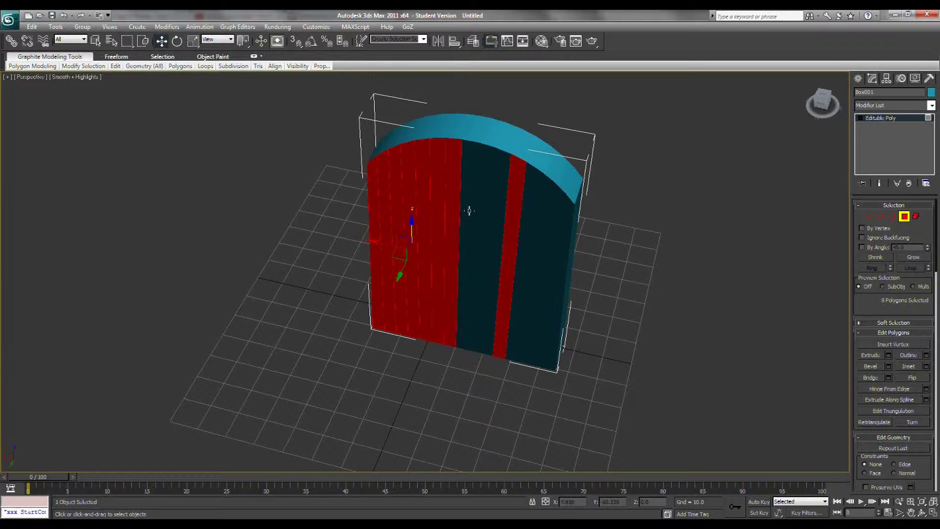
pyautogui.keyDown('ctrl'); pyautogui.click(469, 211); pyautogui.keyUp('ctrl')
pyautogui.keyDown('ctrl'); pyautogui.click(481, 211); pyautogui.keyUp('ctrl')
pyautogui.keyDown('ctrl'); pyautogui.click(501, 212); pyautogui.keyUp('ctrl')
pyautogui.keyDown('ctrl'); pyautogui.click(531, 215); pyautogui.keyUp('ctrl')
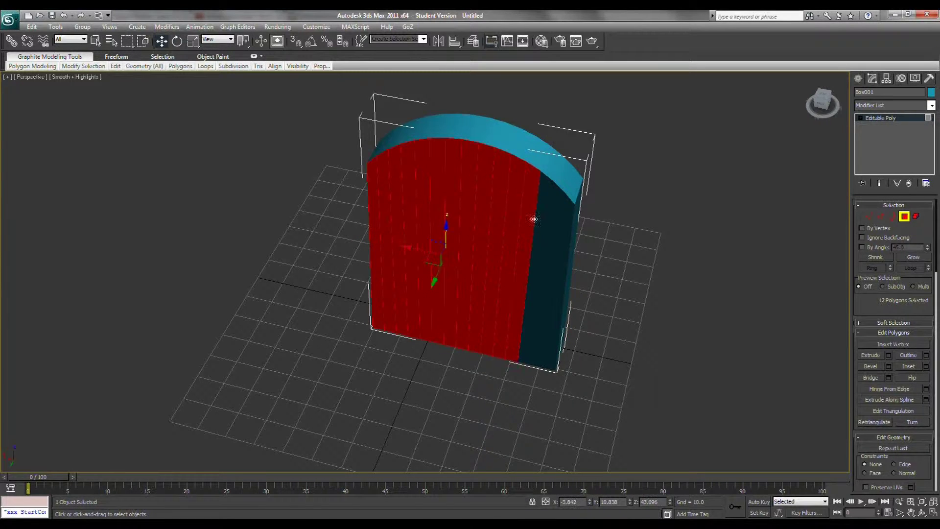
pyautogui.keyDown('ctrl'); pyautogui.click(545, 222); pyautogui.keyUp('ctrl')
pyautogui.keyDown('ctrl'); pyautogui.click(553, 225); pyautogui.keyUp('ctrl')
pyautogui.keyDown('ctrl'); pyautogui.click(563, 228); pyautogui.keyUp('ctrl')
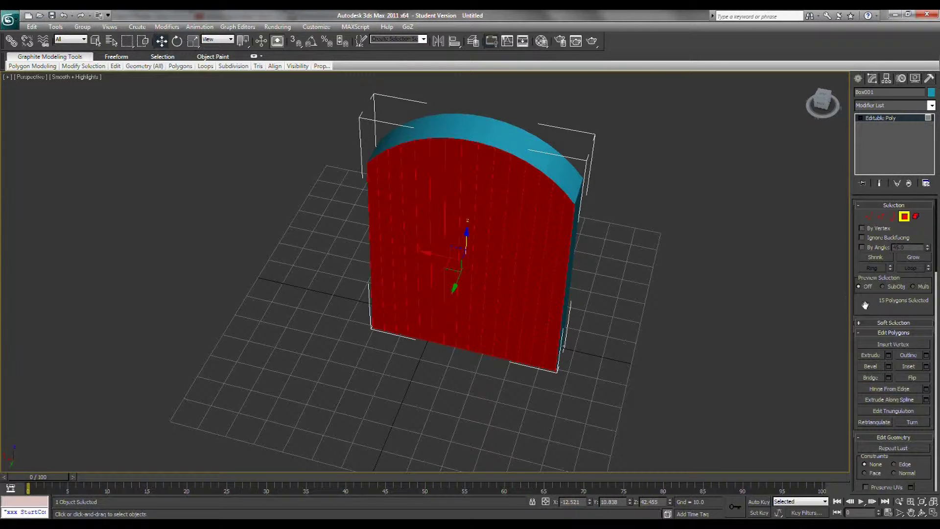
pyautogui.click(926, 367)
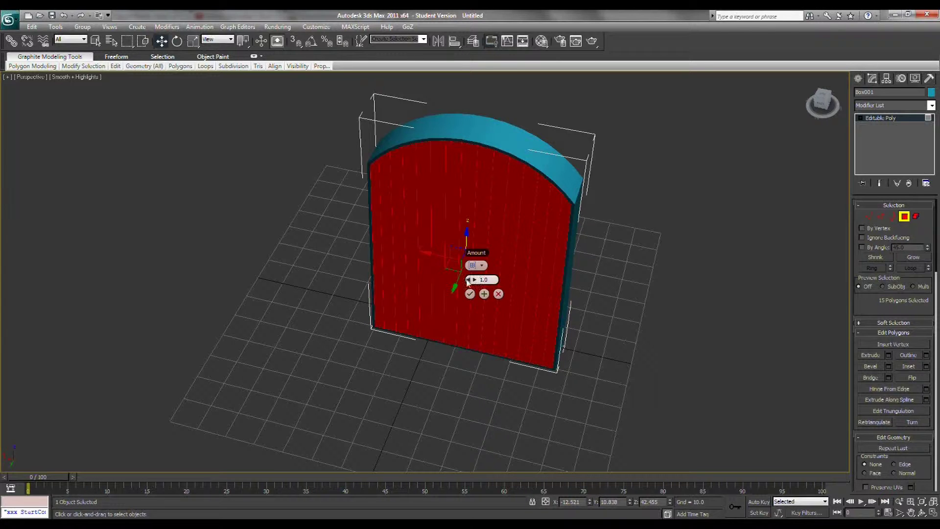
pyautogui.moveTo(466, 279); pyautogui.dragTo(471, 280)
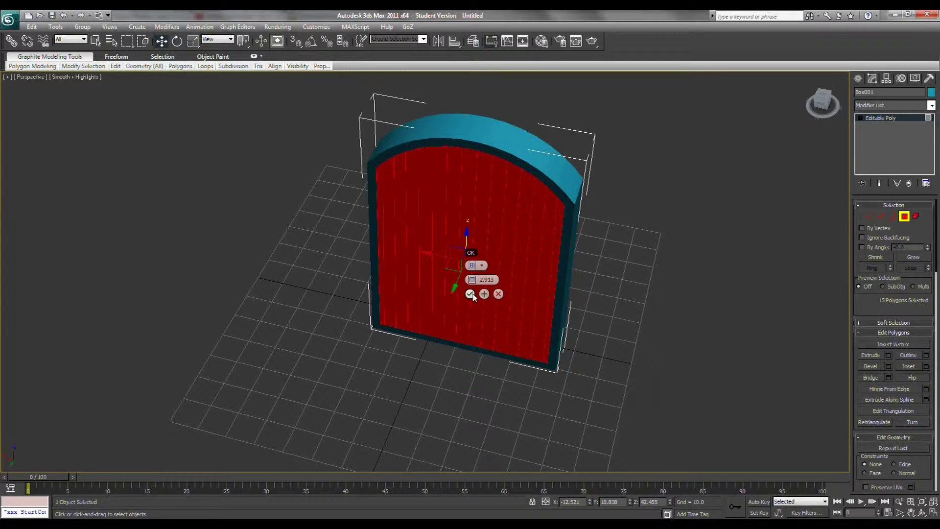
pyautogui.click(470, 294)
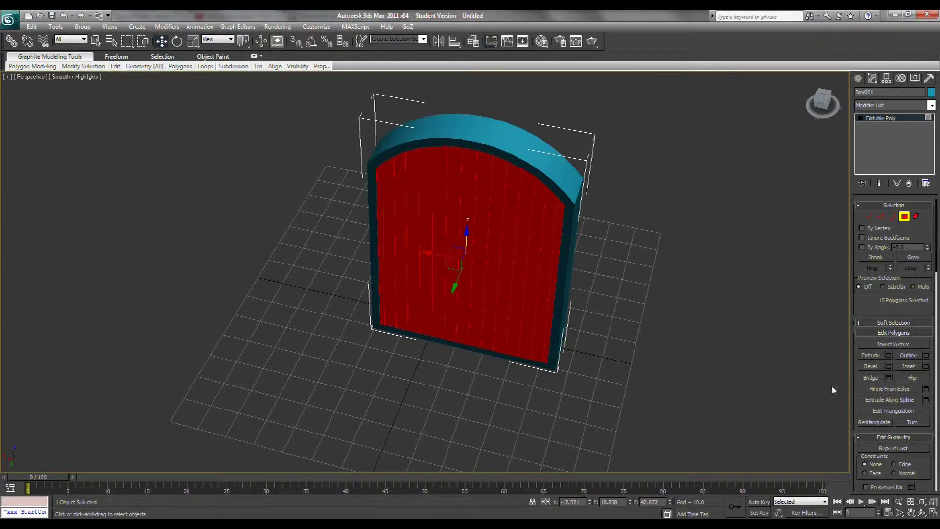
# Extrude the inset front polygons inward to form a shallow recess inside the border.
pyautogui.click(889, 356)
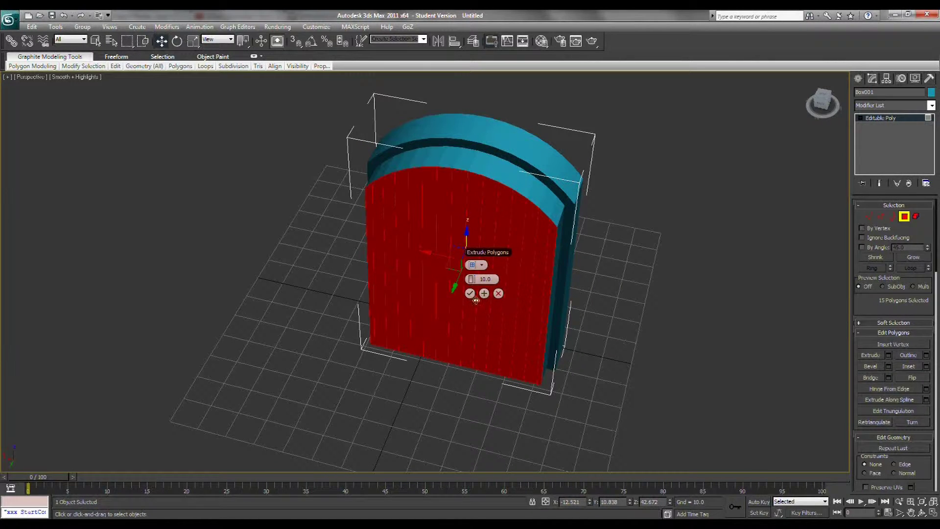
pyautogui.moveTo(471, 279); pyautogui.dragTo(406, 279)
pyautogui.click(469, 294)
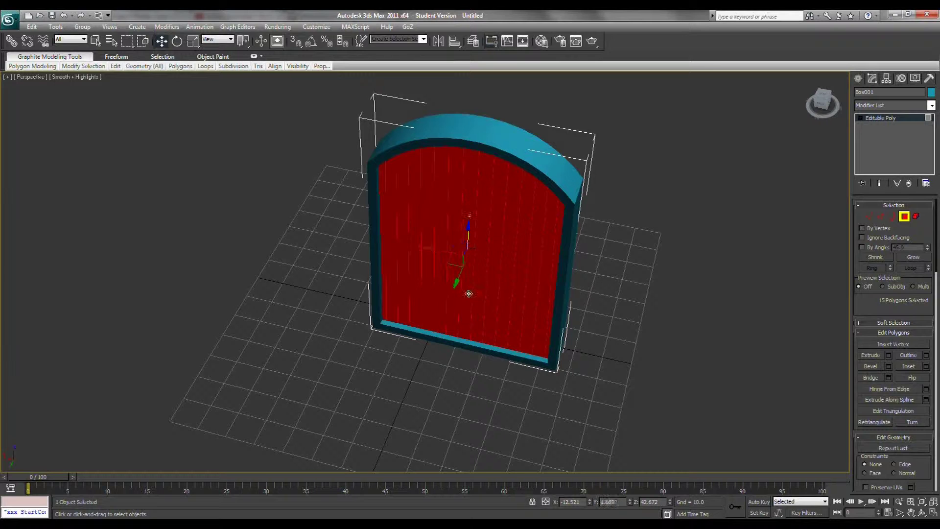
# Save the scene in the scenes folder as a 3ds Max file named Heads.
pyautogui.click(8, 20)
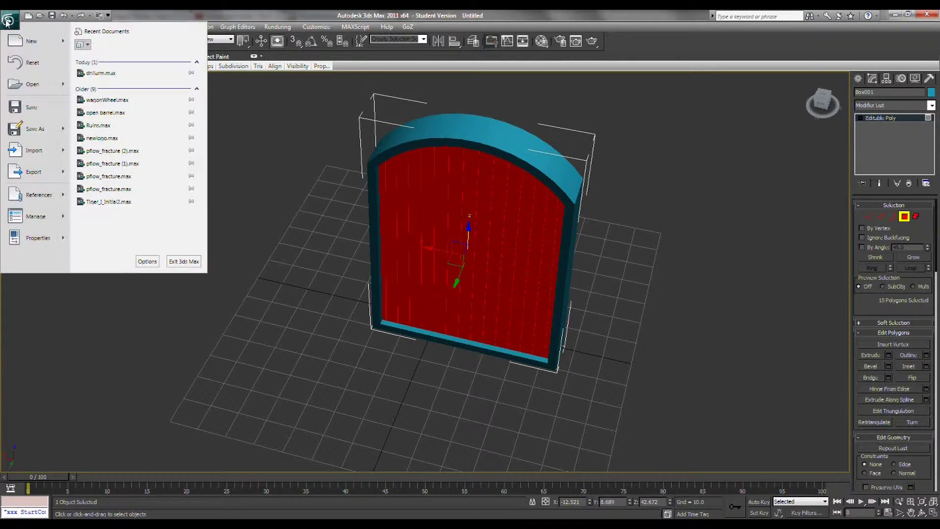
pyautogui.click(28, 109)
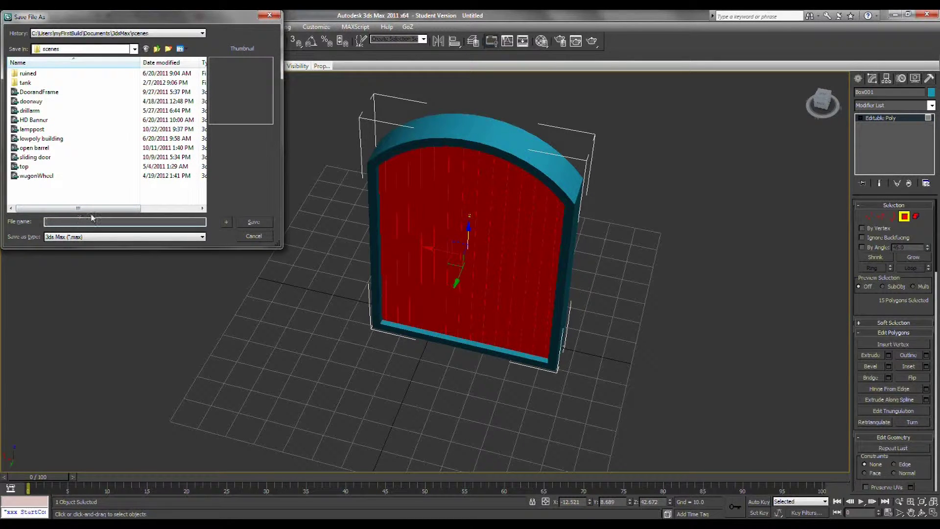
pyautogui.write('Heads')
pyautogui.click(250, 223)
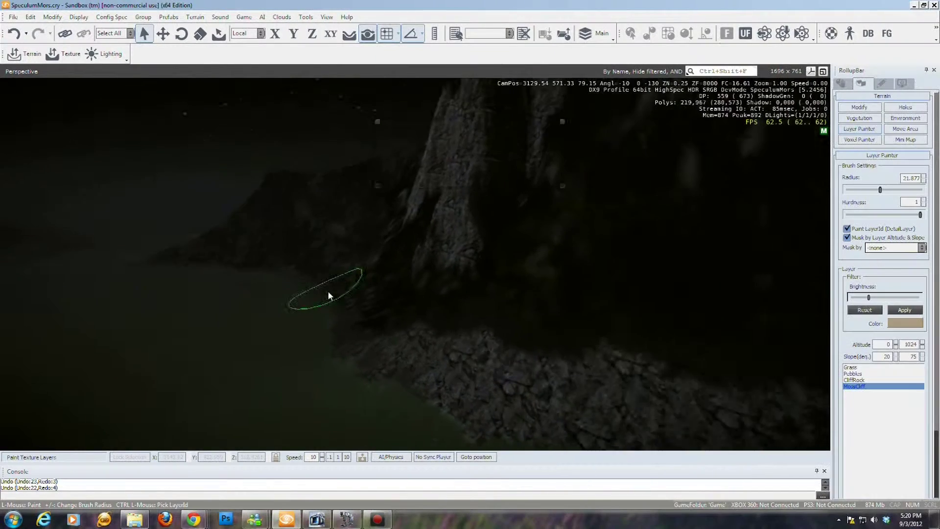
# Switch to Sandbox and look around the SpeculumMors level, examining the cliffs, shoreline and valley floor from several viewpoints.
pyautogui.moveTo(329, 293); pyautogui.dragTo(367, 330, button='right')
pyautogui.moveTo(278, 344)
pyautogui.mouseDown(button='right')
pyautogui.moveTo(508, 342)
pyautogui.moveTo(495, 342)
pyautogui.mouseUp(button='right')
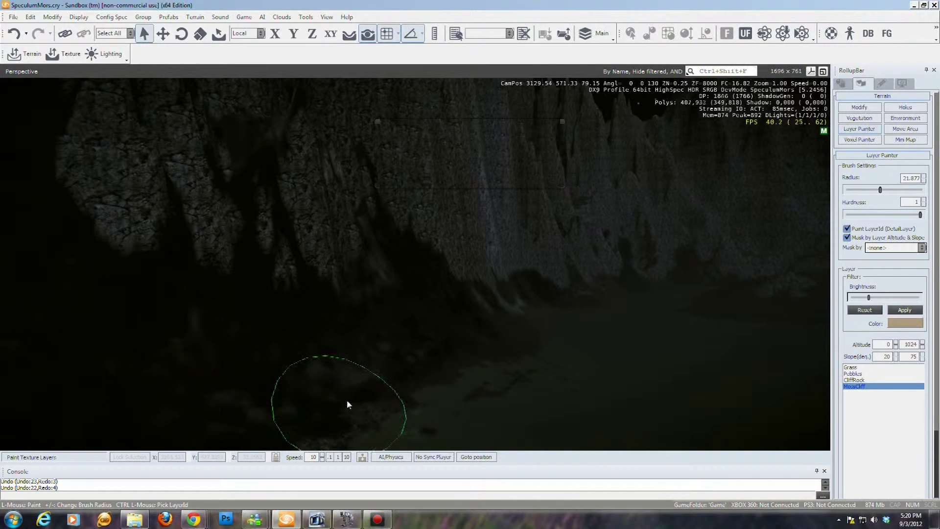
pyautogui.moveTo(268, 409); pyautogui.dragTo(296, 384, button='right')
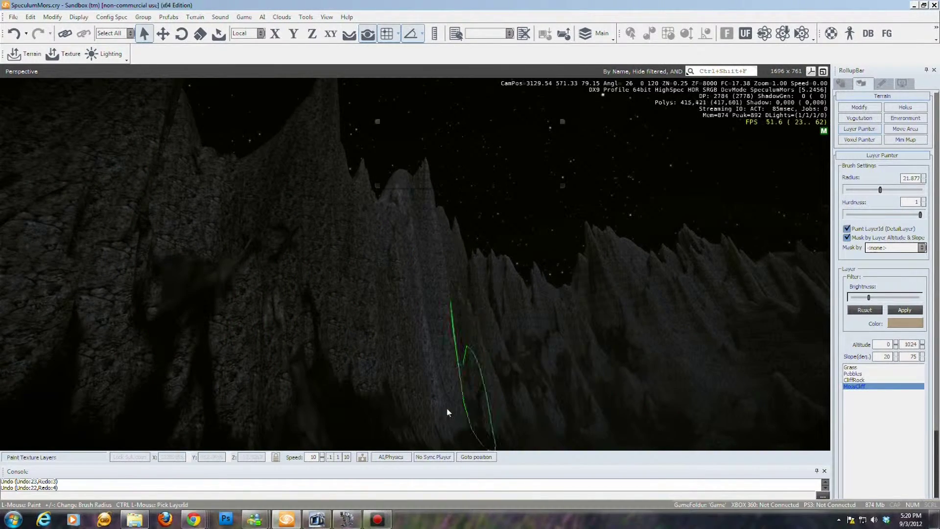
pyautogui.moveTo(455, 362); pyautogui.dragTo(448, 413, button='right')
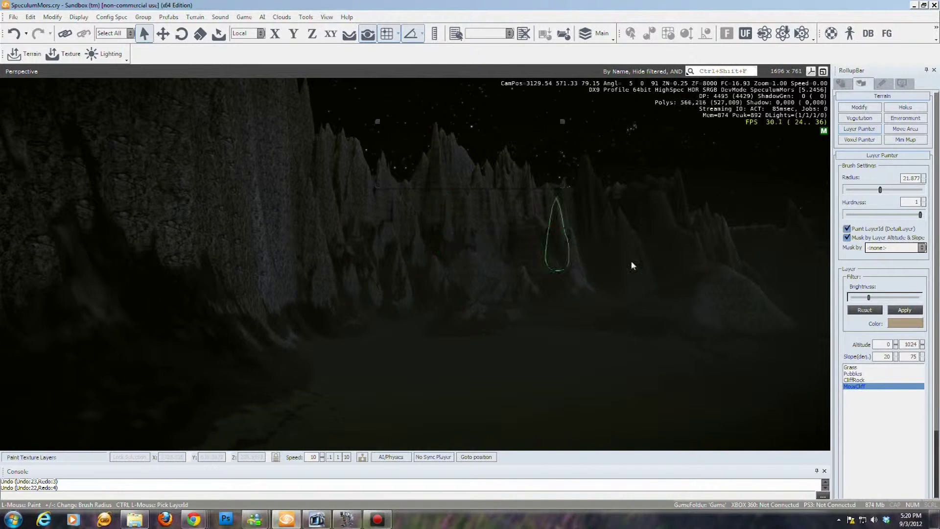
pyautogui.moveTo(528, 324); pyautogui.dragTo(595, 319, button='right')
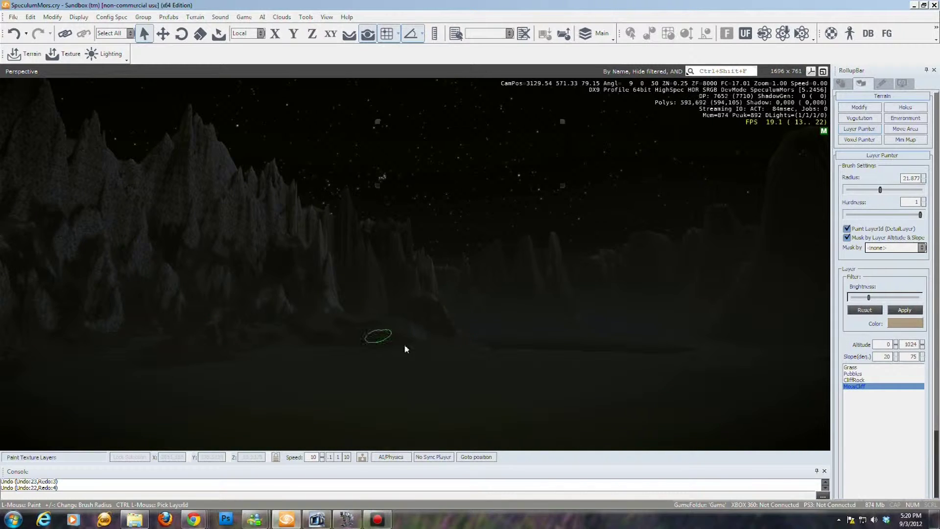
pyautogui.moveTo(406, 294); pyautogui.dragTo(386, 276, button='right')
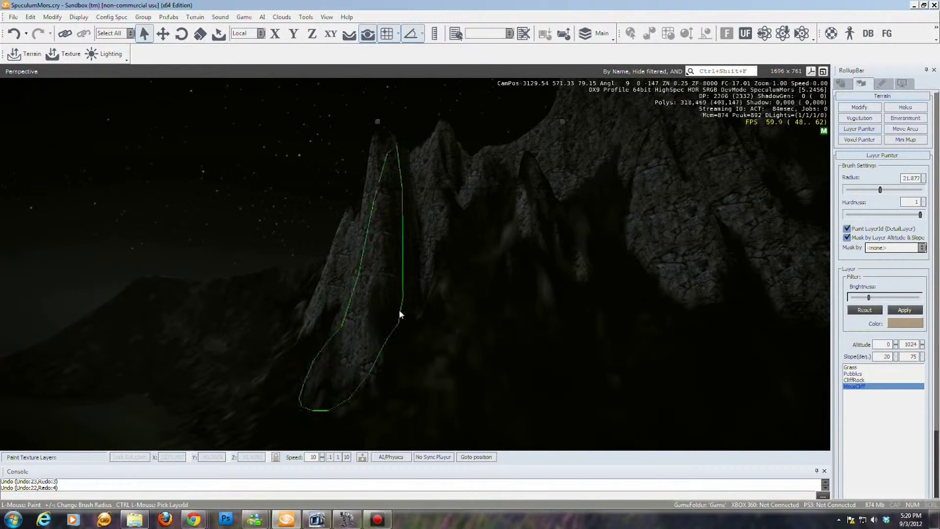
pyautogui.moveTo(794, 319); pyautogui.dragTo(806, 321, button='right')
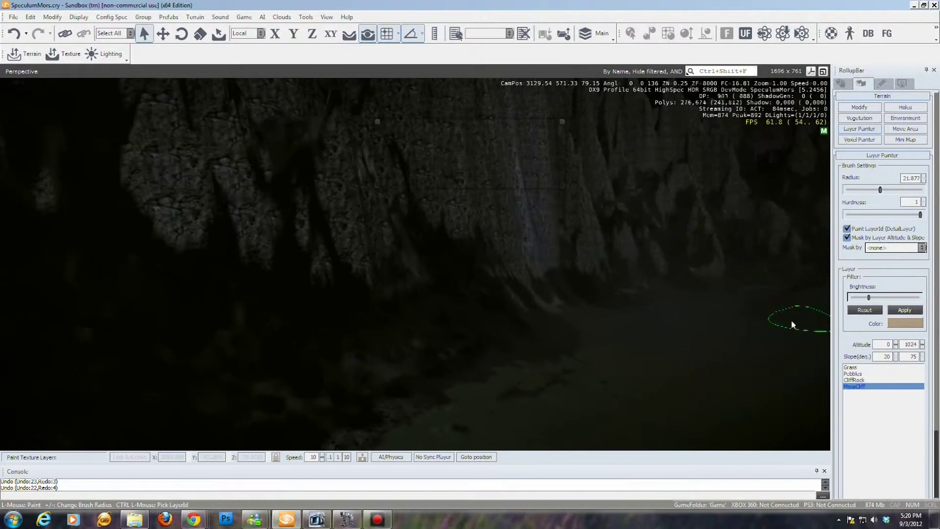
pyautogui.moveTo(563, 252); pyautogui.dragTo(550, 257, button='right')
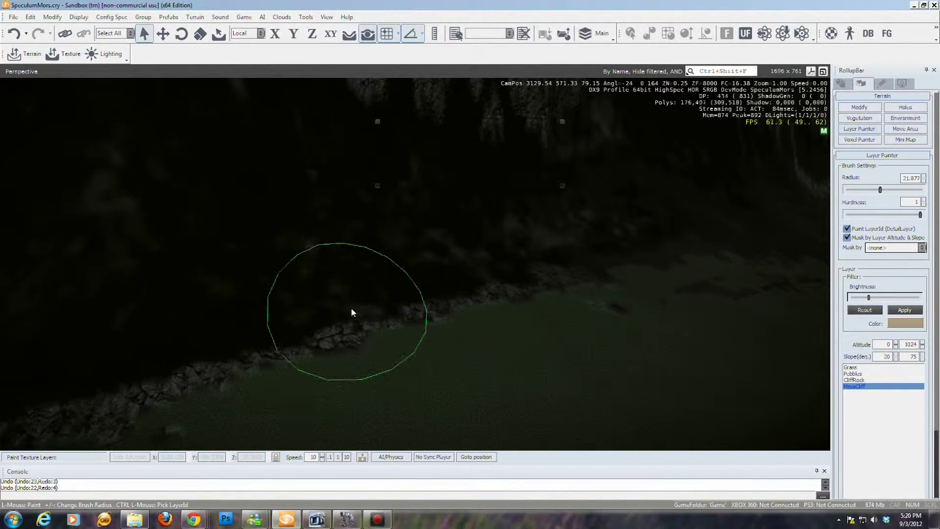
pyautogui.moveTo(350, 312); pyautogui.dragTo(329, 310, button='right')
pyautogui.moveTo(265, 257); pyautogui.dragTo(226, 258, button='right')
pyautogui.press('w')
pyautogui.moveTo(226, 257)
pyautogui.mouseDown()
pyautogui.moveTo(119, 282)
pyautogui.moveTo(411, 264)
pyautogui.moveTo(380, 186)
pyautogui.moveTo(428, 147)
pyautogui.mouseUp()
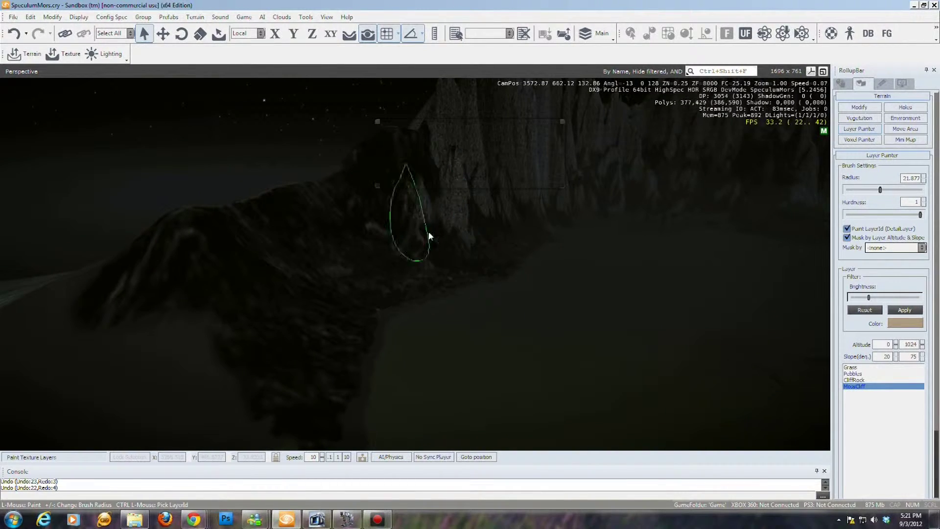
pyautogui.moveTo(501, 273); pyautogui.dragTo(505, 283, button='right')
pyautogui.press('w')
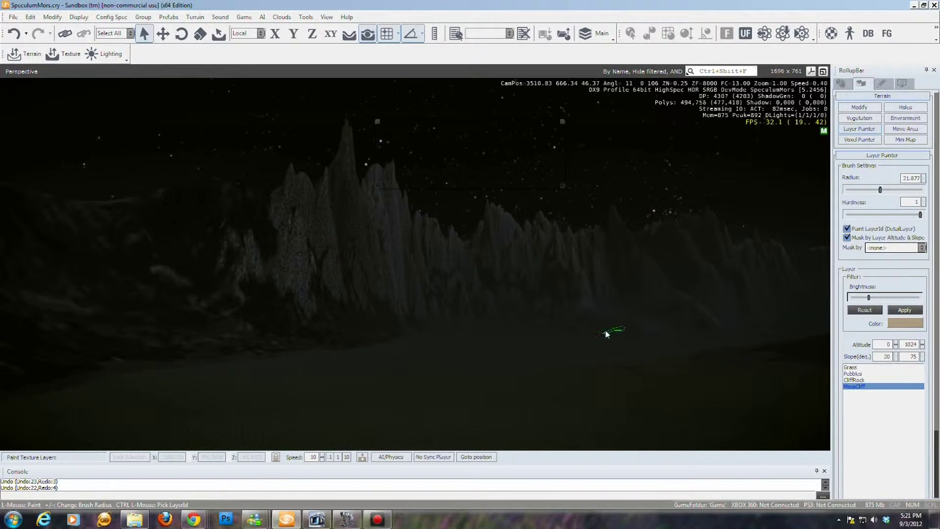
pyautogui.moveTo(460, 312)
pyautogui.mouseDown(button='right')
pyautogui.moveTo(530, 312)
pyautogui.moveTo(469, 262)
pyautogui.mouseUp(button='right')
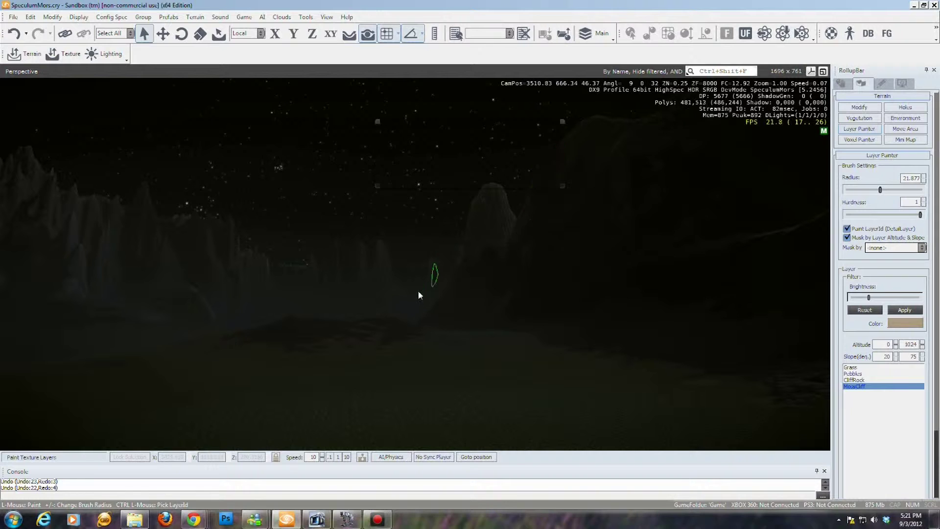
pyautogui.moveTo(63, 272); pyautogui.dragTo(39, 270, button='right')
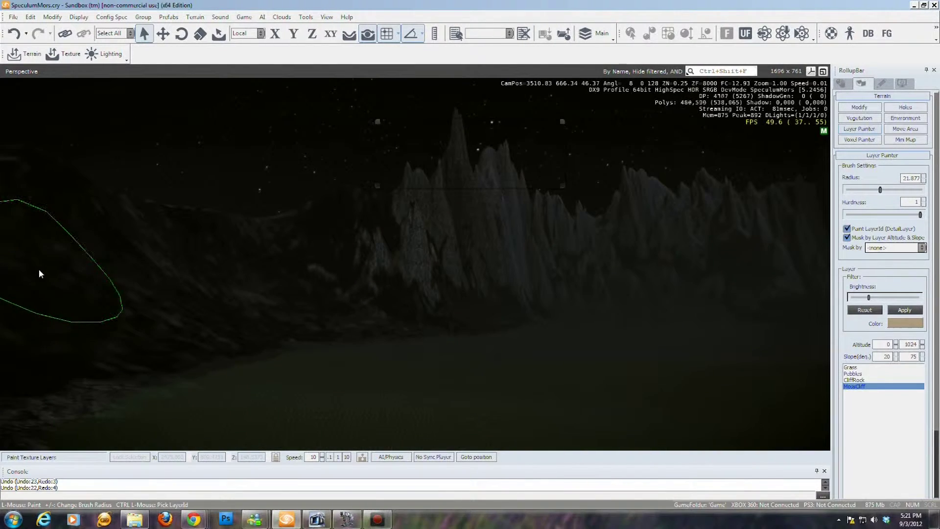
# Paint the CliffRock layer across the dark ridge and over the pointed hill at its end.
pyautogui.click(854, 380)
pyautogui.moveTo(481, 260); pyautogui.dragTo(470, 262, button='right')
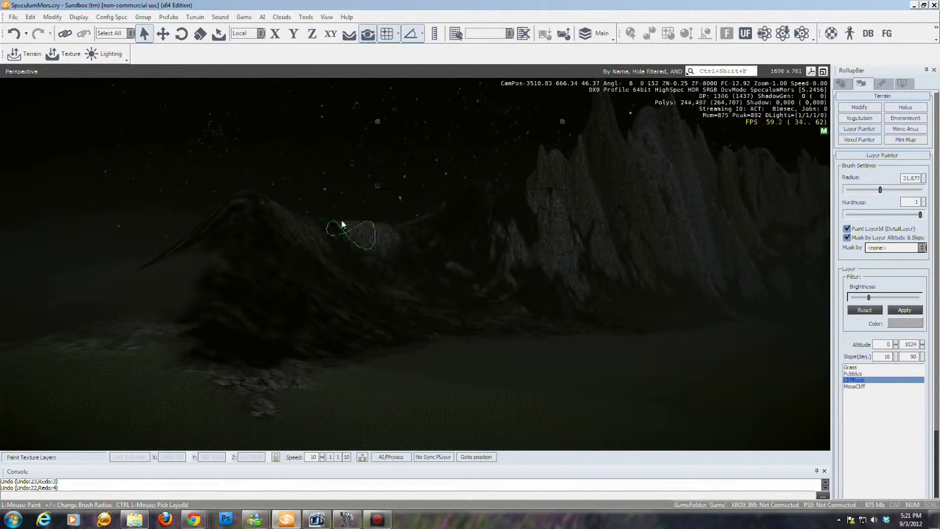
pyautogui.moveTo(358, 225); pyautogui.dragTo(452, 231)
pyautogui.moveTo(502, 197)
pyautogui.mouseDown()
pyautogui.moveTo(504, 245)
pyautogui.moveTo(525, 186)
pyautogui.mouseUp()
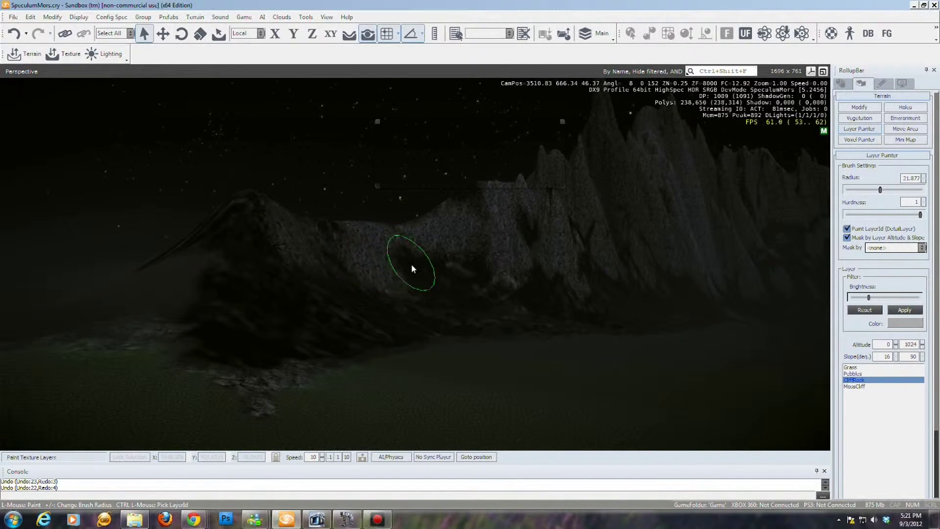
pyautogui.moveTo(497, 249)
pyautogui.mouseDown(button='right')
pyautogui.moveTo(509, 254)
pyautogui.moveTo(428, 243)
pyautogui.mouseUp(button='right')
pyautogui.moveTo(404, 237)
pyautogui.mouseDown()
pyautogui.moveTo(398, 220)
pyautogui.moveTo(389, 231)
pyautogui.moveTo(395, 260)
pyautogui.moveTo(462, 248)
pyautogui.moveTo(468, 272)
pyautogui.moveTo(421, 310)
pyautogui.moveTo(430, 281)
pyautogui.moveTo(469, 286)
pyautogui.mouseUp()
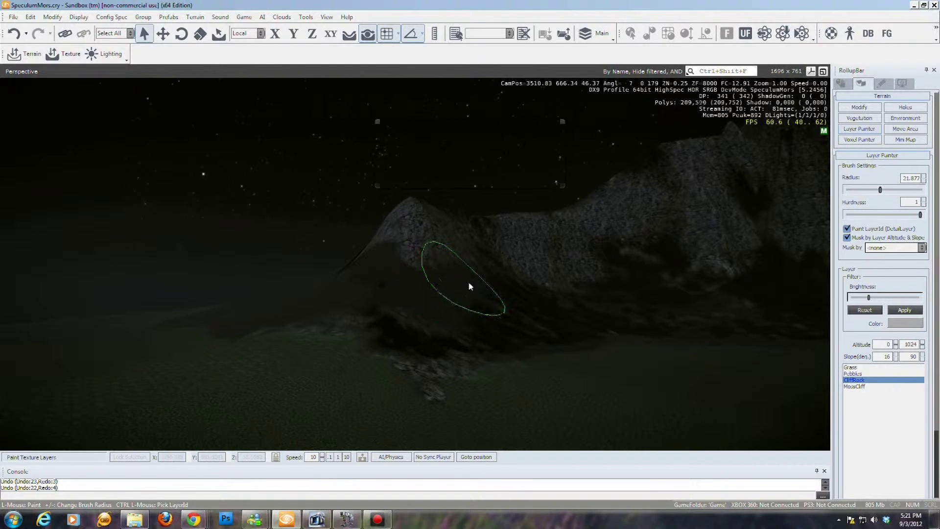
# Paint the MossCliff layer along the base of the cliff walls and rock spires bordering the valley floor.
pyautogui.moveTo(600, 270); pyautogui.dragTo(599, 271, button='right')
pyautogui.press('w')
pyautogui.press('s')
pyautogui.moveTo(686, 288)
pyautogui.mouseDown(button='right')
pyautogui.moveTo(527, 253)
pyautogui.moveTo(616, 277)
pyautogui.moveTo(586, 261)
pyautogui.moveTo(599, 275)
pyautogui.moveTo(573, 279)
pyautogui.moveTo(600, 273)
pyautogui.mouseUp(button='right')
pyautogui.press('w')
pyautogui.press('w')
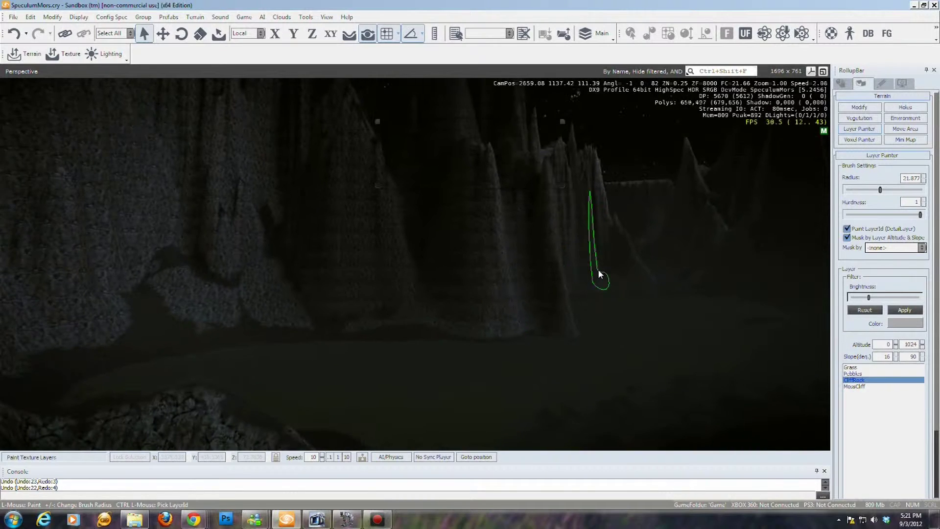
pyautogui.click(861, 387)
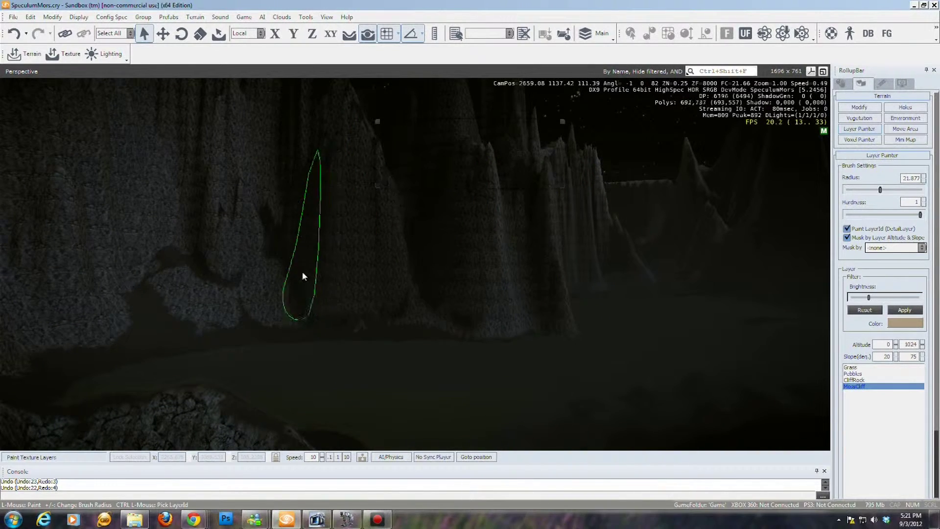
pyautogui.moveTo(315, 273)
pyautogui.mouseDown(button='right')
pyautogui.moveTo(289, 272)
pyautogui.moveTo(294, 278)
pyautogui.mouseUp(button='right')
pyautogui.moveTo(443, 309)
pyautogui.mouseDown(button='right')
pyautogui.moveTo(481, 247)
pyautogui.moveTo(412, 413)
pyautogui.moveTo(384, 319)
pyautogui.mouseUp(button='right')
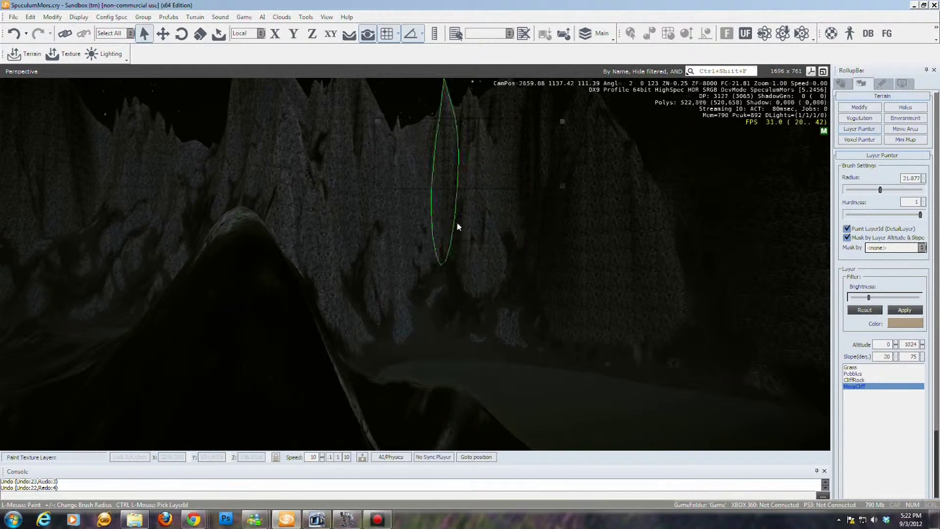
pyautogui.moveTo(615, 346)
pyautogui.mouseDown(button='right')
pyautogui.moveTo(664, 360)
pyautogui.moveTo(642, 362)
pyautogui.moveTo(539, 308)
pyautogui.mouseUp(button='right')
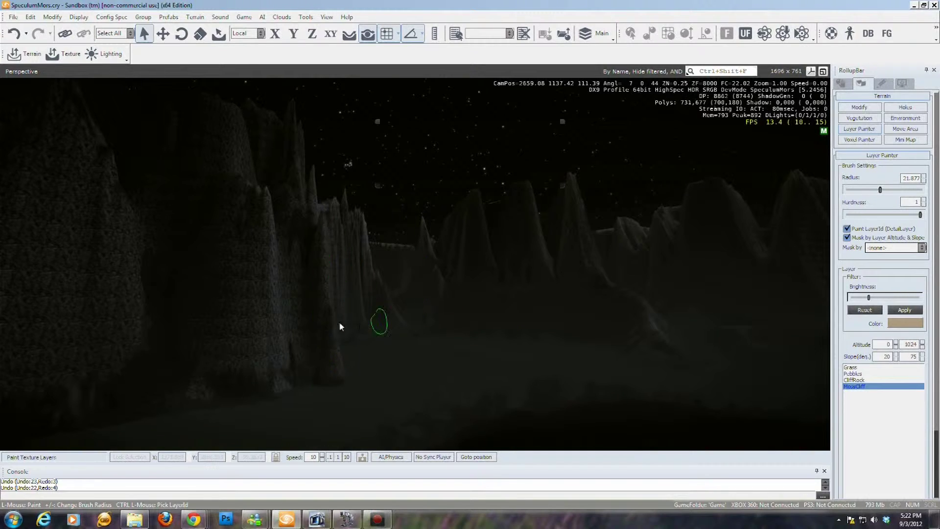
# Extend the MossCliff layer over the low ground between the cliffs and around the feet of the tall rock spires.
pyautogui.moveTo(361, 347); pyautogui.dragTo(421, 353, button='right')
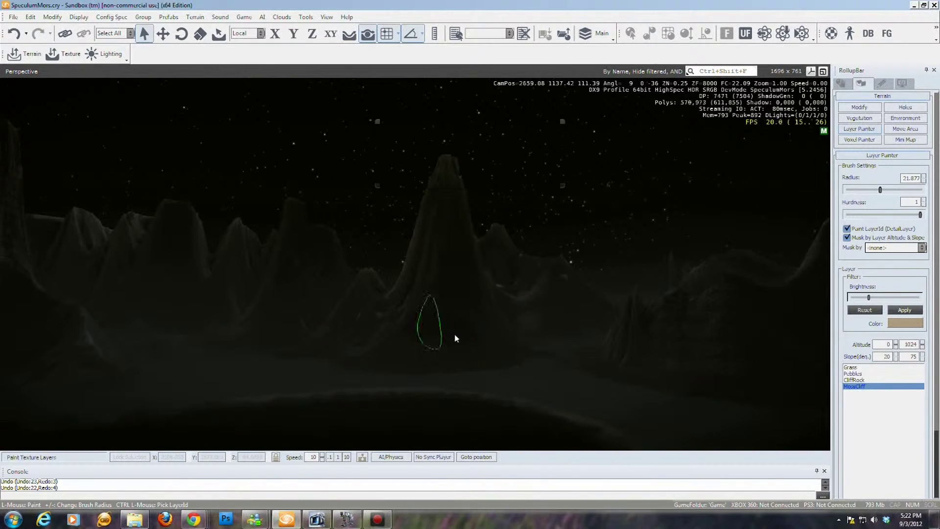
pyautogui.moveTo(501, 343)
pyautogui.mouseDown(button='right')
pyautogui.moveTo(517, 346)
pyautogui.moveTo(436, 269)
pyautogui.moveTo(466, 337)
pyautogui.moveTo(471, 329)
pyautogui.mouseUp(button='right')
pyautogui.press('w')
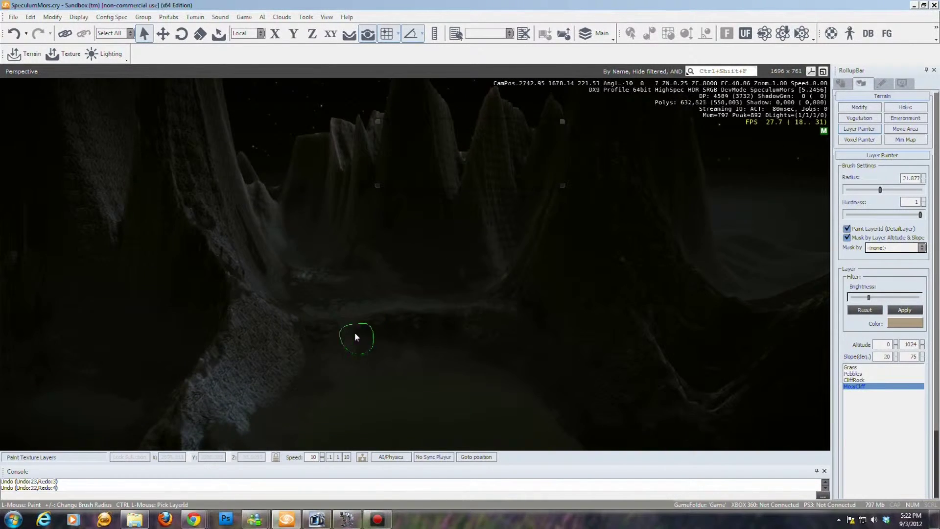
pyautogui.moveTo(355, 337); pyautogui.dragTo(338, 331, button='right')
pyautogui.moveTo(383, 339)
pyautogui.mouseDown()
pyautogui.moveTo(364, 381)
pyautogui.moveTo(337, 408)
pyautogui.moveTo(440, 359)
pyautogui.moveTo(414, 395)
pyautogui.mouseUp()
pyautogui.moveTo(415, 396); pyautogui.dragTo(337, 349, button='right')
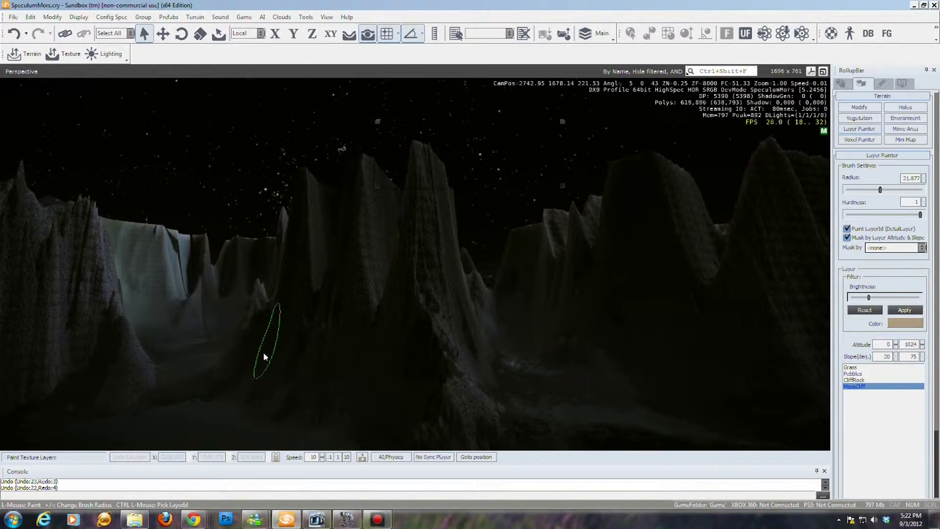
pyautogui.moveTo(347, 309)
pyautogui.mouseDown(button='right')
pyautogui.moveTo(294, 319)
pyautogui.moveTo(338, 324)
pyautogui.mouseUp(button='right')
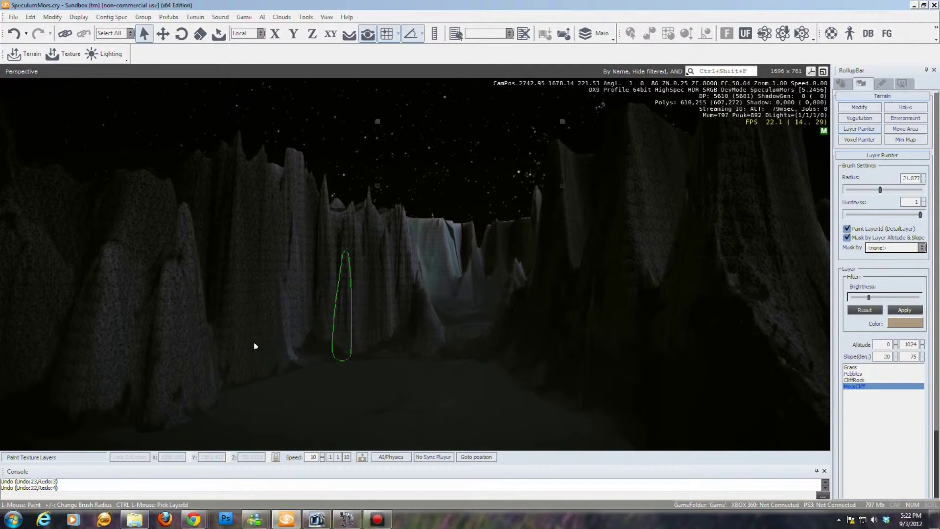
pyautogui.moveTo(359, 315)
pyautogui.mouseDown(button='right')
pyautogui.moveTo(380, 315)
pyautogui.moveTo(419, 267)
pyautogui.mouseUp(button='right')
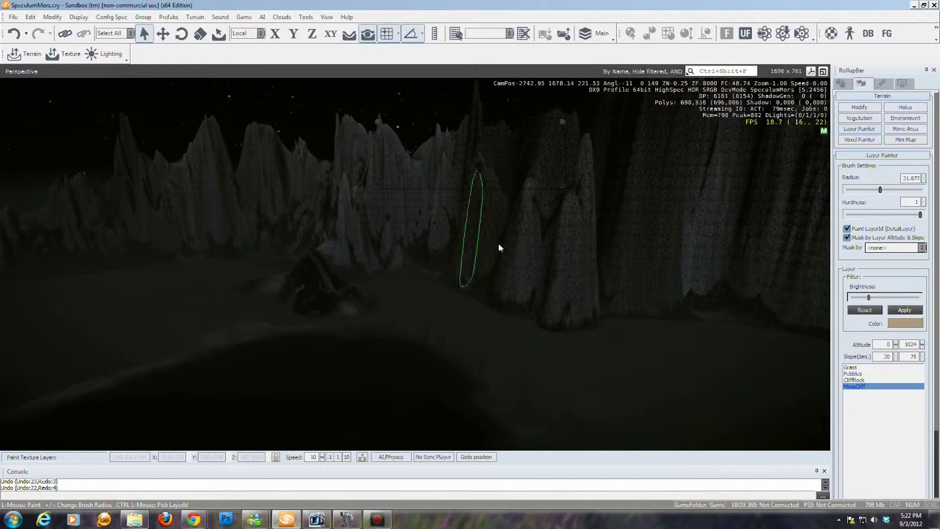
pyautogui.moveTo(355, 270)
pyautogui.mouseDown(button='right')
pyautogui.moveTo(325, 271)
pyautogui.moveTo(344, 268)
pyautogui.mouseUp(button='right')
pyautogui.moveTo(405, 348)
pyautogui.mouseDown(button='right')
pyautogui.moveTo(526, 338)
pyautogui.moveTo(486, 339)
pyautogui.mouseUp(button='right')
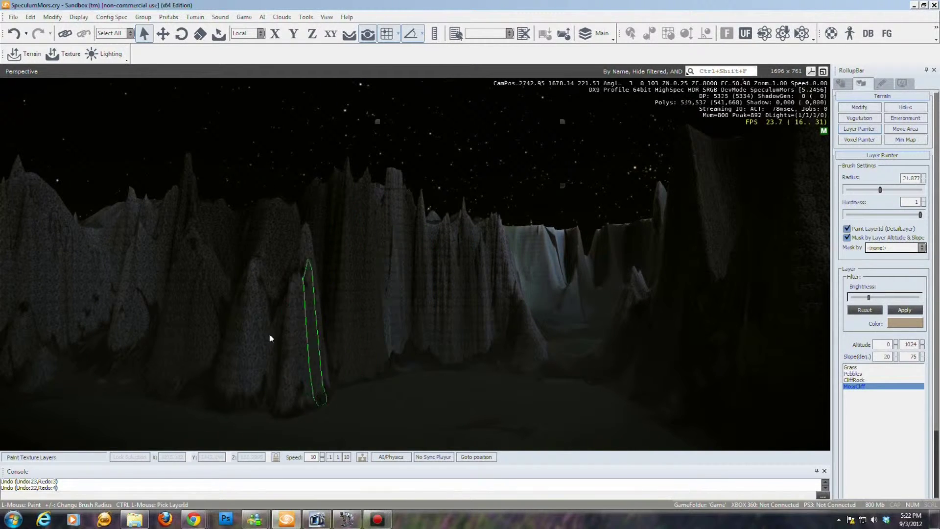
# Paint MossCliff close up along the lower edge of the ribbed cliff wall, blending it into the ground.
pyautogui.press('w')
pyautogui.moveTo(257, 337)
pyautogui.mouseDown(button='right')
pyautogui.moveTo(235, 337)
pyautogui.moveTo(301, 341)
pyautogui.moveTo(369, 360)
pyautogui.moveTo(266, 371)
pyautogui.moveTo(366, 358)
pyautogui.mouseUp(button='right')
pyautogui.press('w')
pyautogui.press('w')
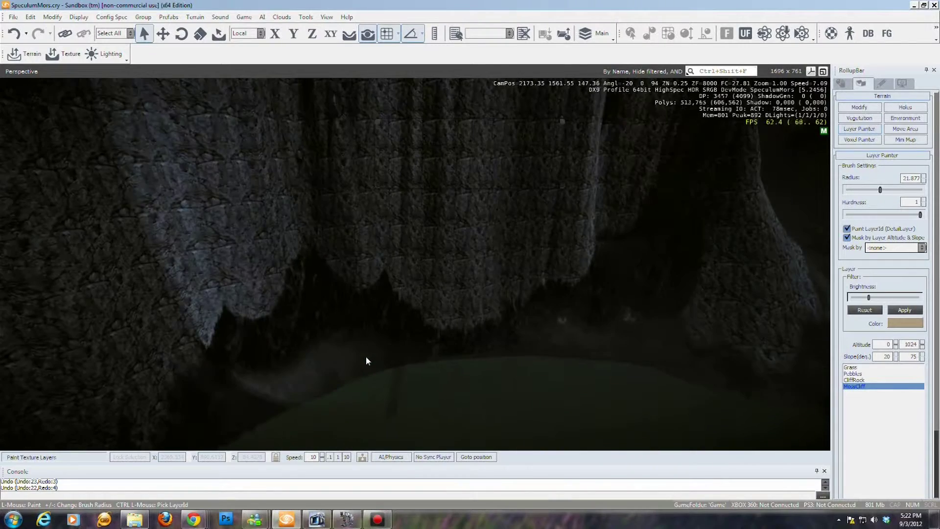
pyautogui.moveTo(367, 360)
pyautogui.mouseDown(button='right')
pyautogui.moveTo(378, 357)
pyautogui.moveTo(373, 367)
pyautogui.moveTo(315, 363)
pyautogui.mouseUp(button='right')
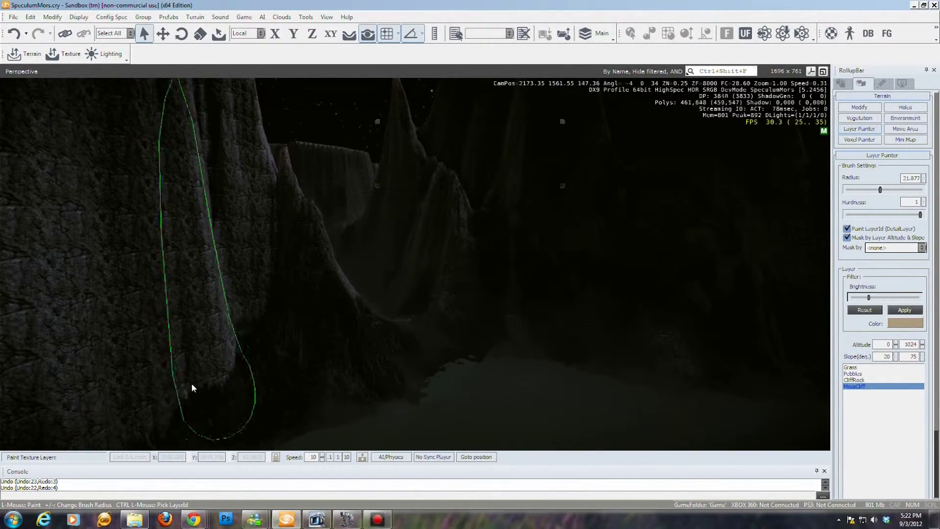
pyautogui.moveTo(300, 310); pyautogui.dragTo(285, 312, button='right')
pyautogui.moveTo(297, 351)
pyautogui.mouseDown(button='right')
pyautogui.moveTo(543, 333)
pyautogui.moveTo(298, 351)
pyautogui.moveTo(270, 331)
pyautogui.moveTo(298, 351)
pyautogui.moveTo(353, 355)
pyautogui.mouseUp(button='right')
pyautogui.press('w')
pyautogui.press('w')
pyautogui.press('w')
pyautogui.press('w')
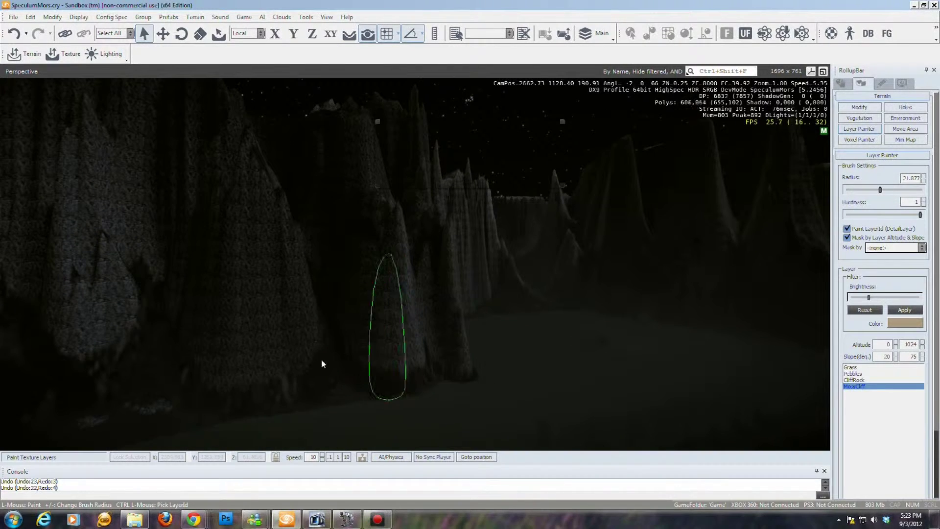
# Select the Pebbles paint layer and examine the dark ground between the grass and the cliffs.
pyautogui.moveTo(519, 301)
pyautogui.mouseDown(button='right')
pyautogui.moveTo(598, 306)
pyautogui.moveTo(526, 313)
pyautogui.moveTo(515, 297)
pyautogui.moveTo(529, 319)
pyautogui.moveTo(535, 304)
pyautogui.moveTo(516, 318)
pyautogui.moveTo(529, 308)
pyautogui.mouseUp(button='right')
pyautogui.press('w')
pyautogui.press('w')
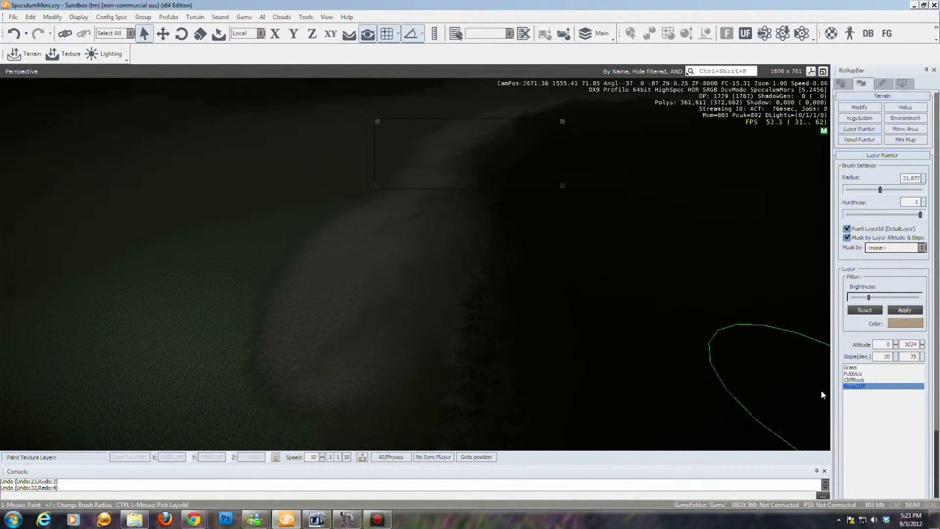
pyautogui.click(854, 374)
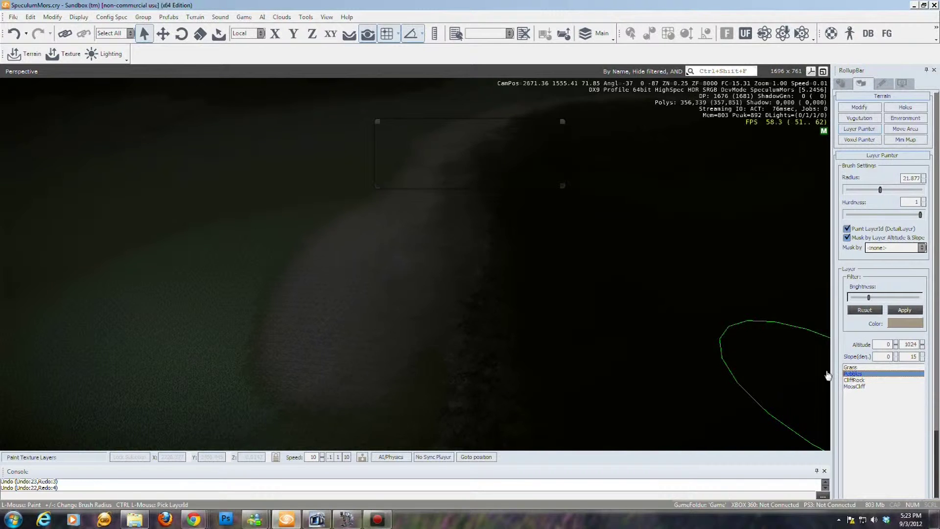
pyautogui.moveTo(634, 345)
pyautogui.mouseDown(button='right')
pyautogui.moveTo(604, 343)
pyautogui.moveTo(632, 346)
pyautogui.mouseUp(button='right')
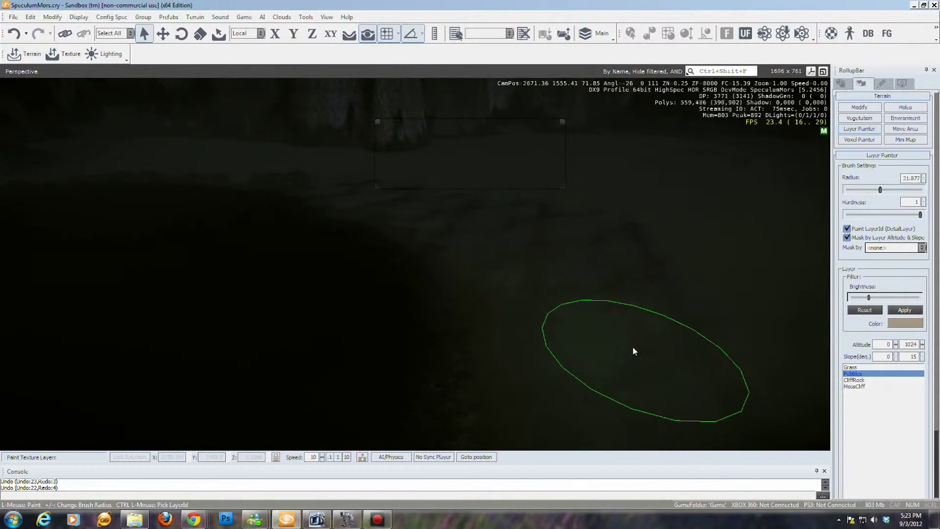
pyautogui.rightClick(857, 375)
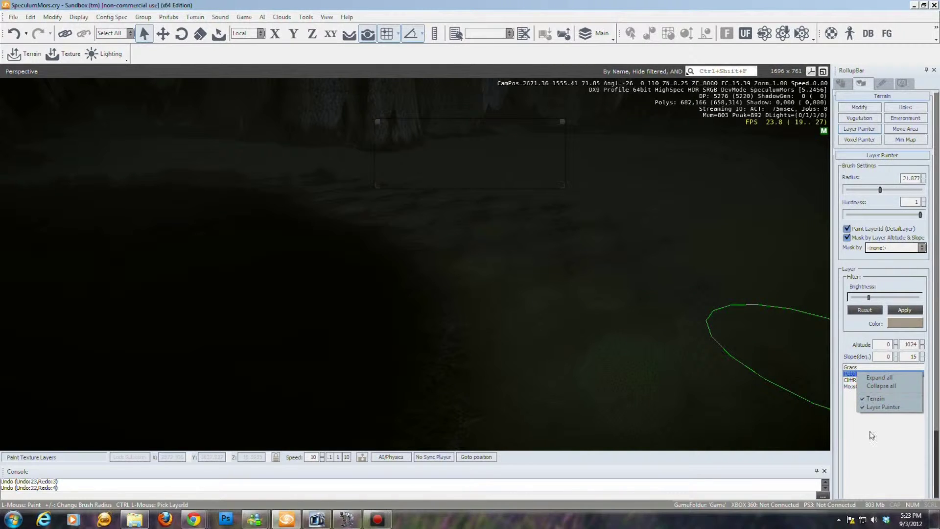
pyautogui.click(854, 330)
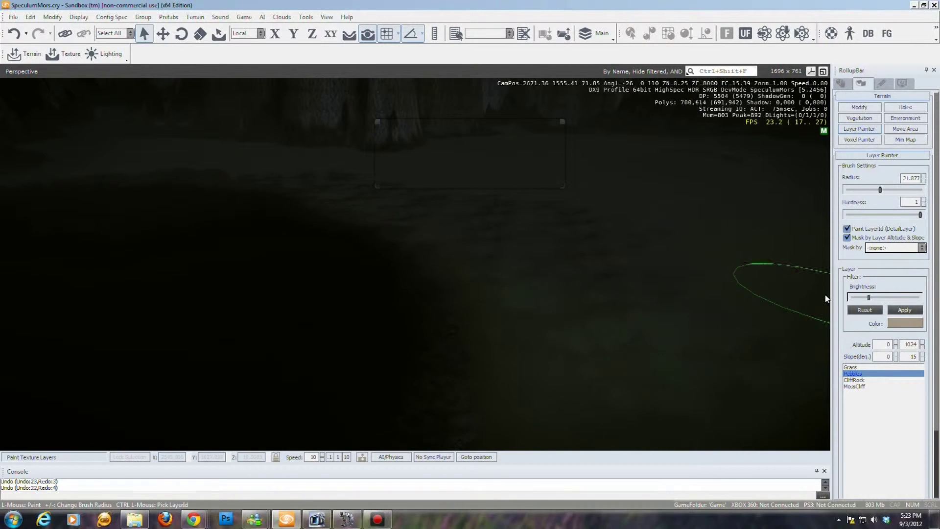
# Add a terrain texture layer and name it SwampGround.
pyautogui.click(56, 55)
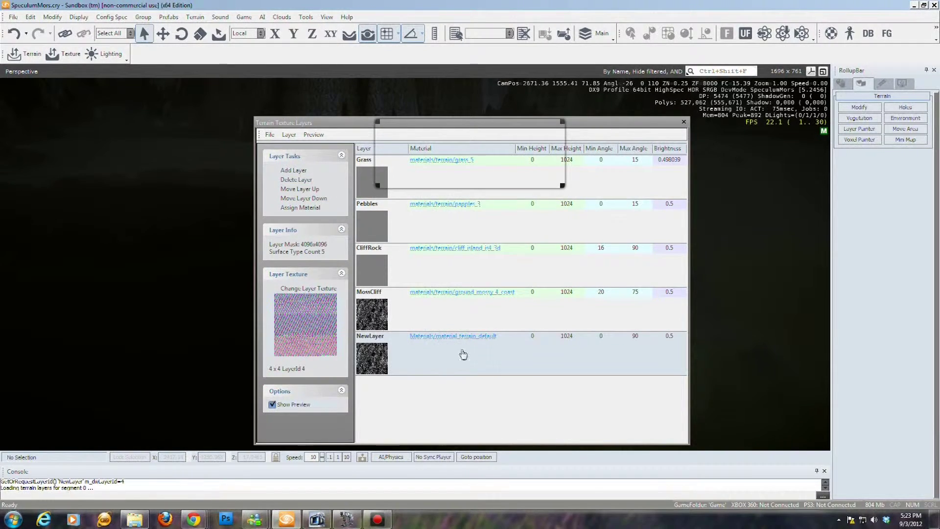
pyautogui.click(375, 337)
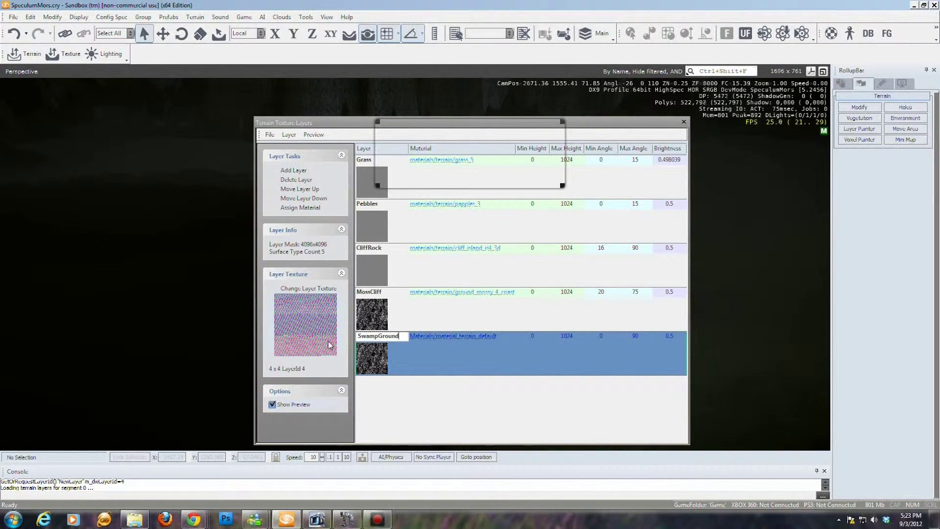
# Compare the terrain materials and assign ground_earth_village_leaves to the SwampGround layer.
pyautogui.click(444, 337)
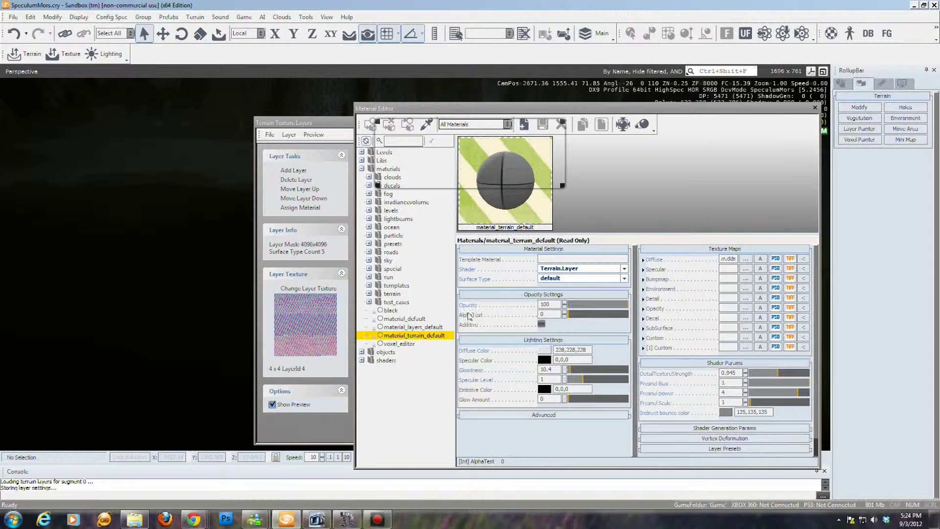
pyautogui.click(368, 294)
pyautogui.click(401, 327)
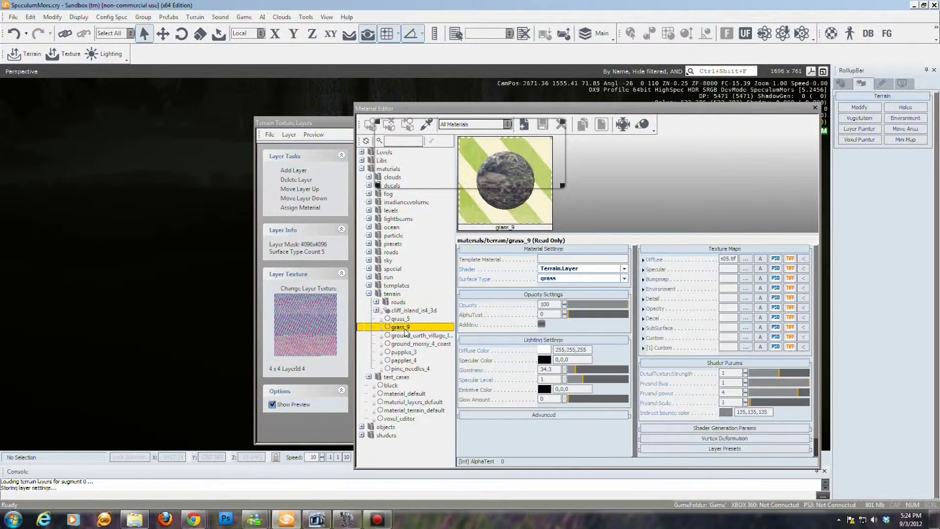
pyautogui.click(407, 336)
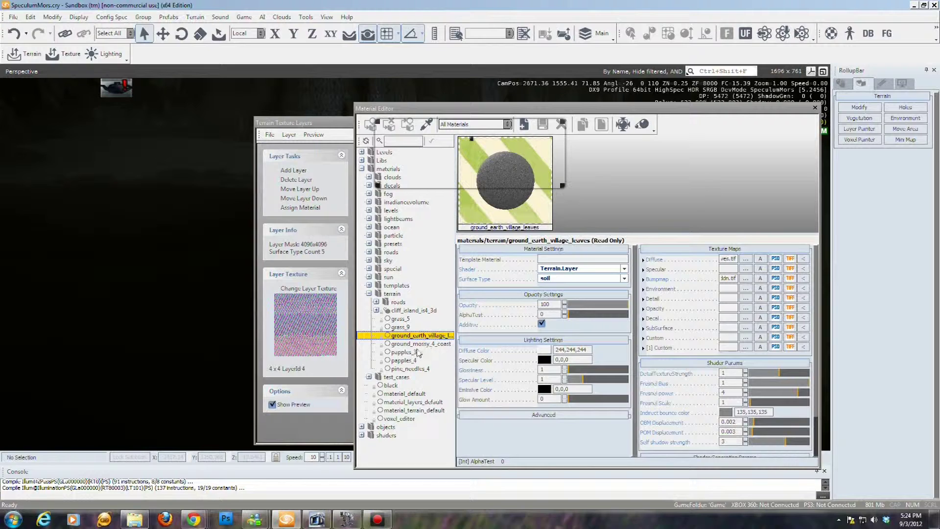
pyautogui.click(404, 353)
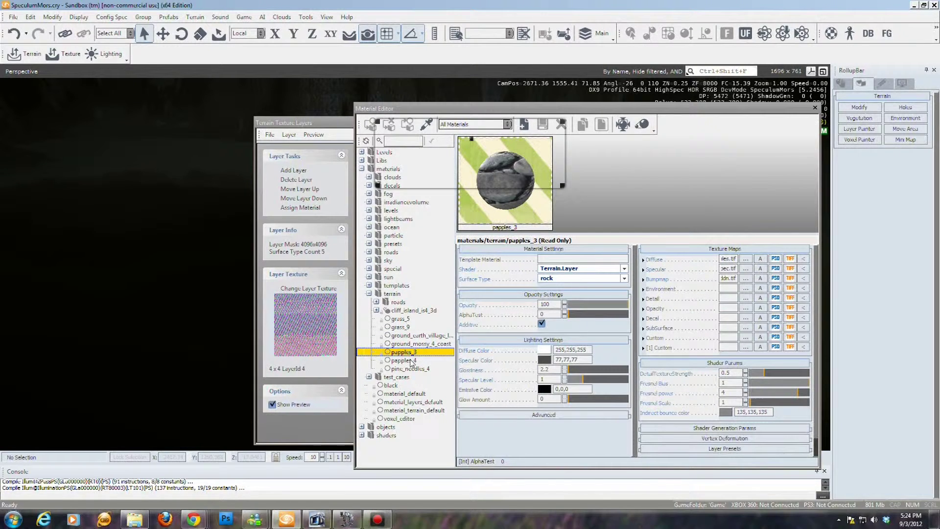
pyautogui.click(410, 369)
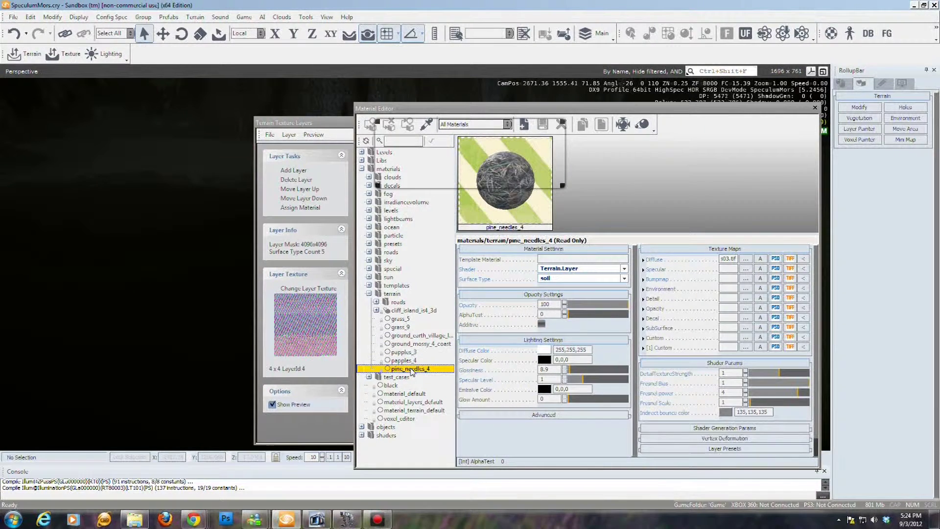
pyautogui.click(406, 337)
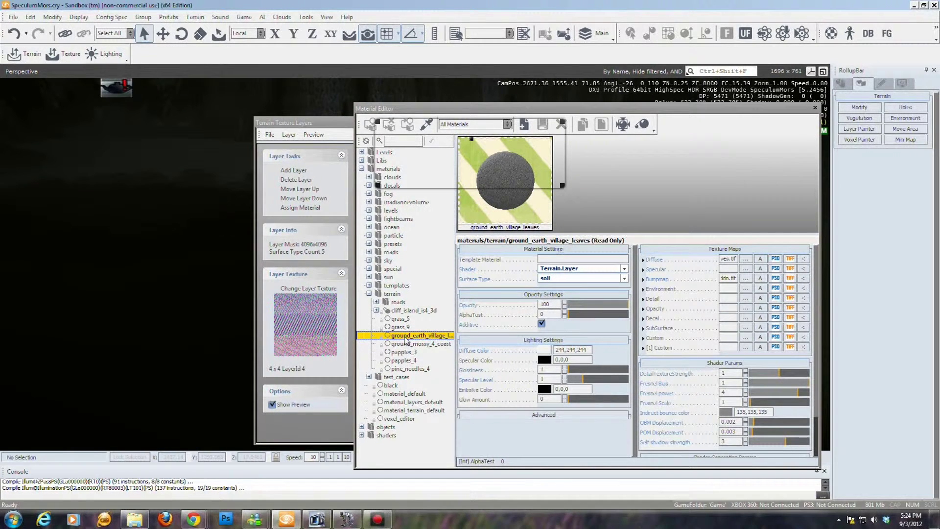
pyautogui.click(400, 327)
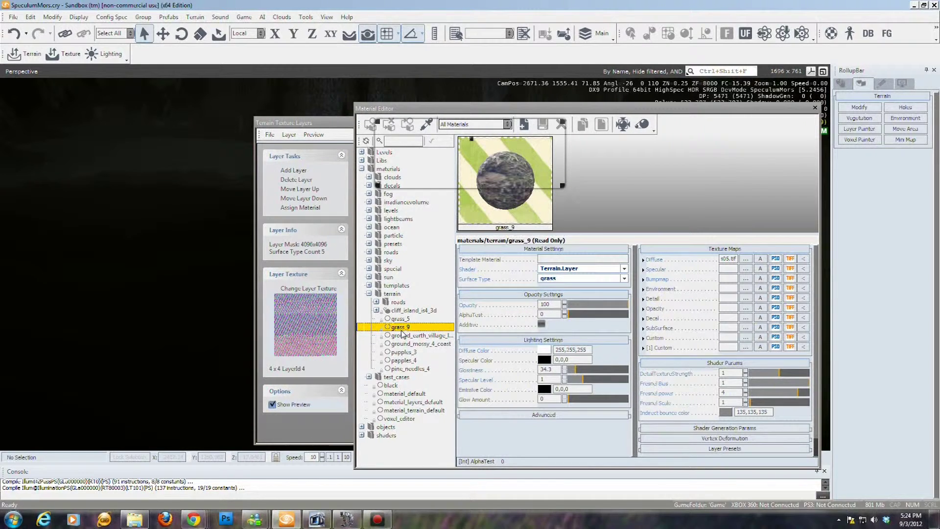
pyautogui.click(403, 336)
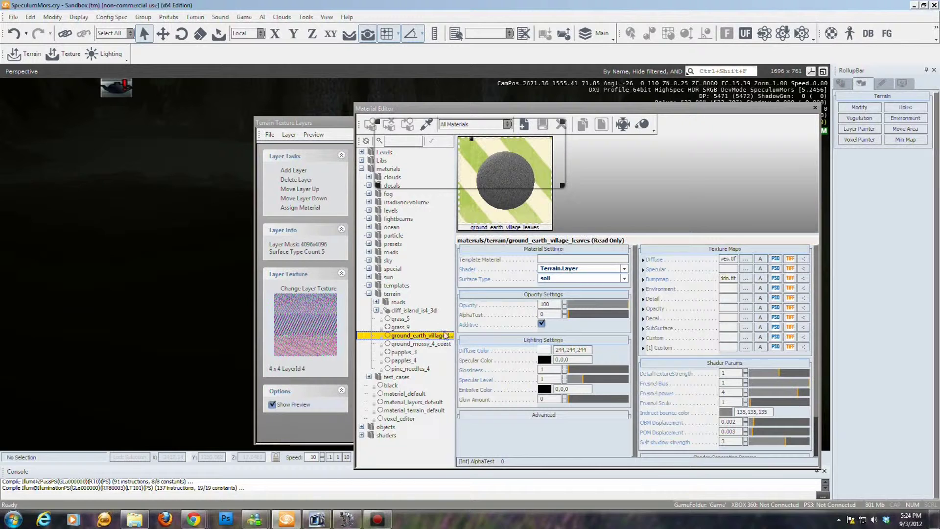
pyautogui.click(303, 208)
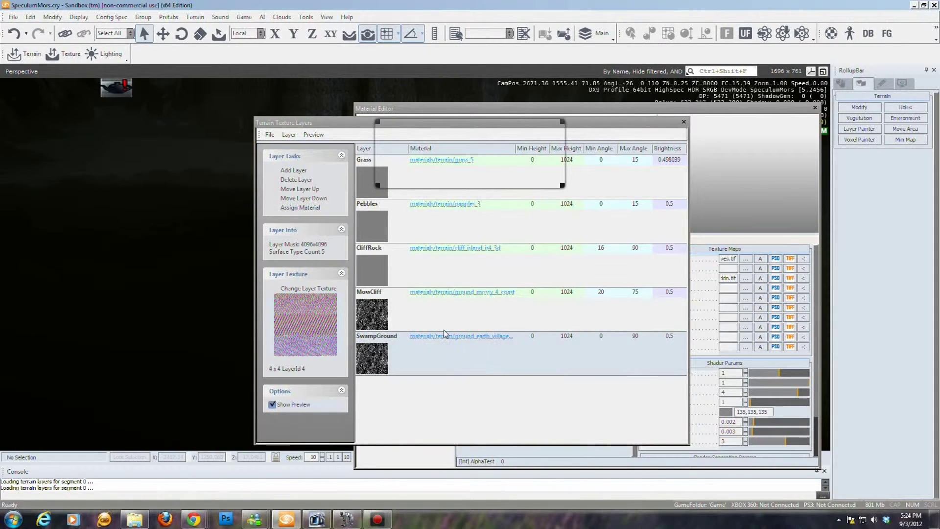
# Preview several noise and frost textures in the defaults folder and assign heatnoise.dds as the SwampGround layer texture.
pyautogui.click(307, 289)
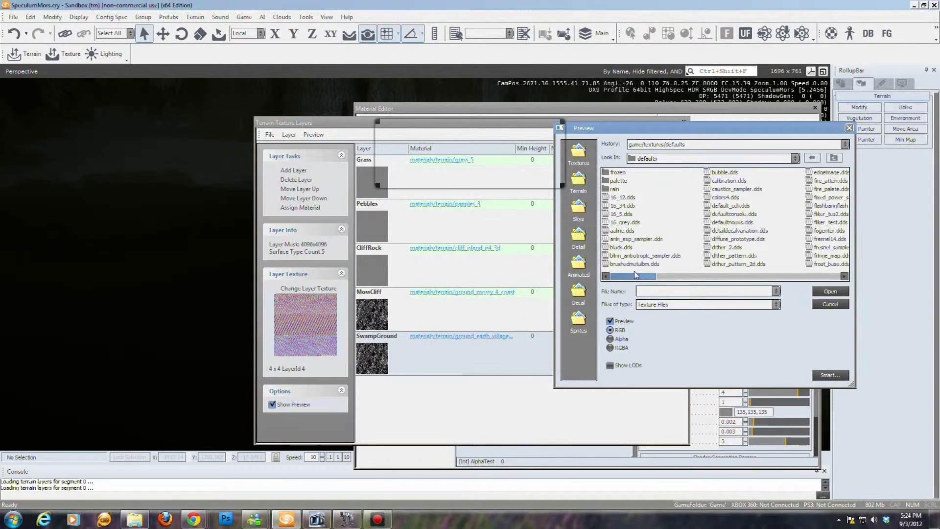
pyautogui.moveTo(645, 279); pyautogui.dragTo(678, 276)
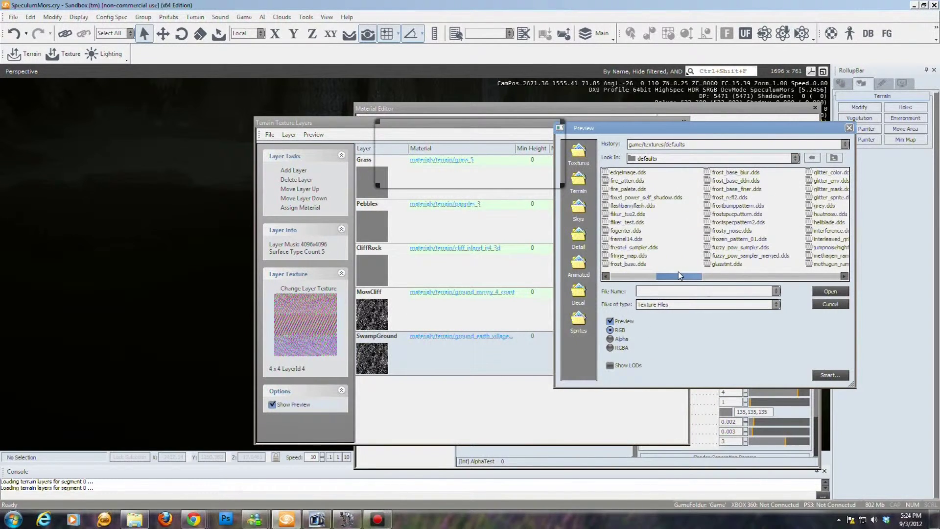
pyautogui.click(725, 257)
pyautogui.click(725, 232)
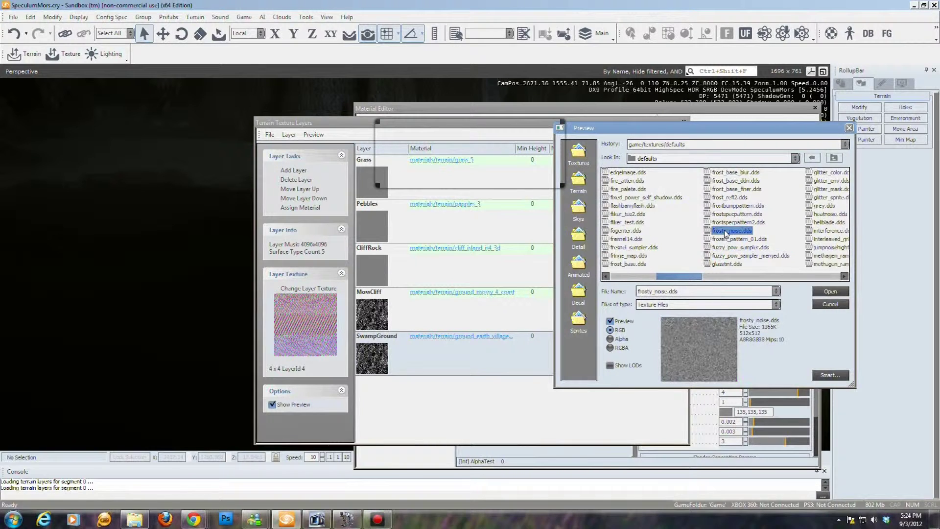
pyautogui.click(728, 222)
pyautogui.click(727, 197)
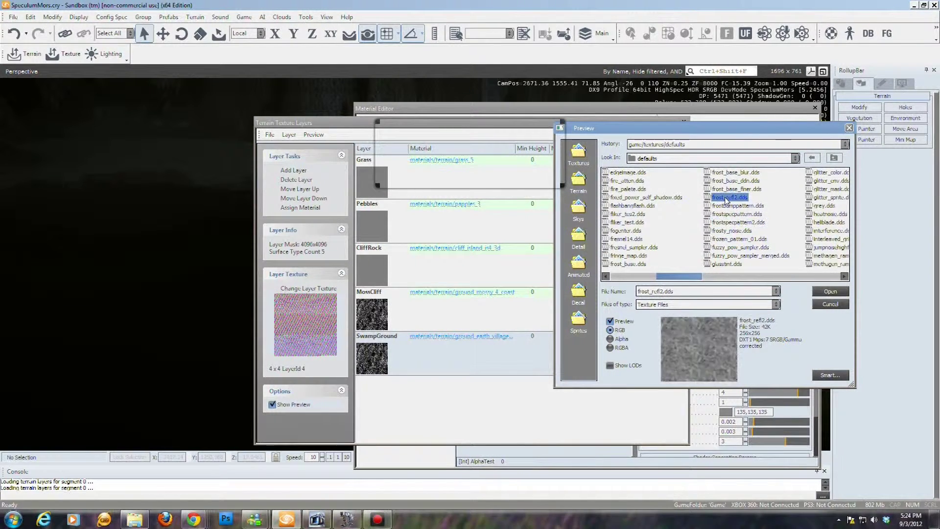
pyautogui.click(730, 180)
pyautogui.click(826, 198)
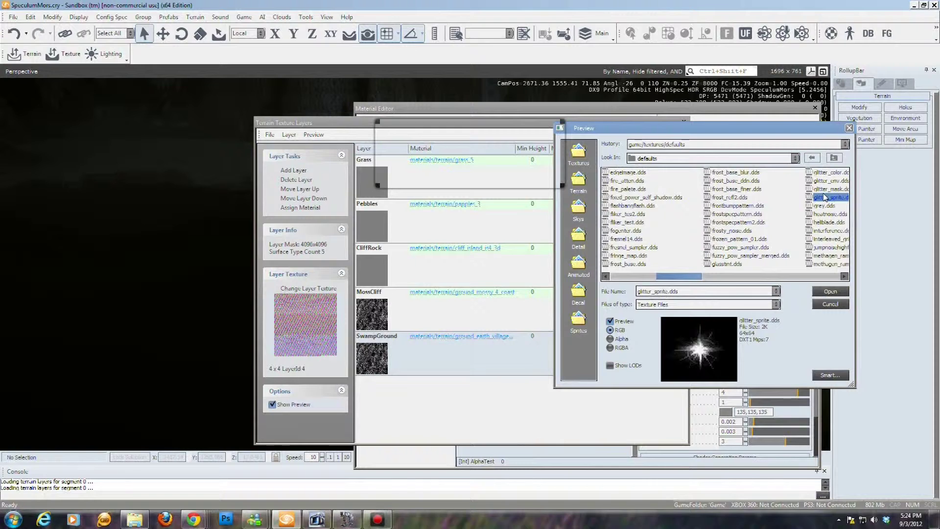
pyautogui.click(816, 238)
pyautogui.click(830, 213)
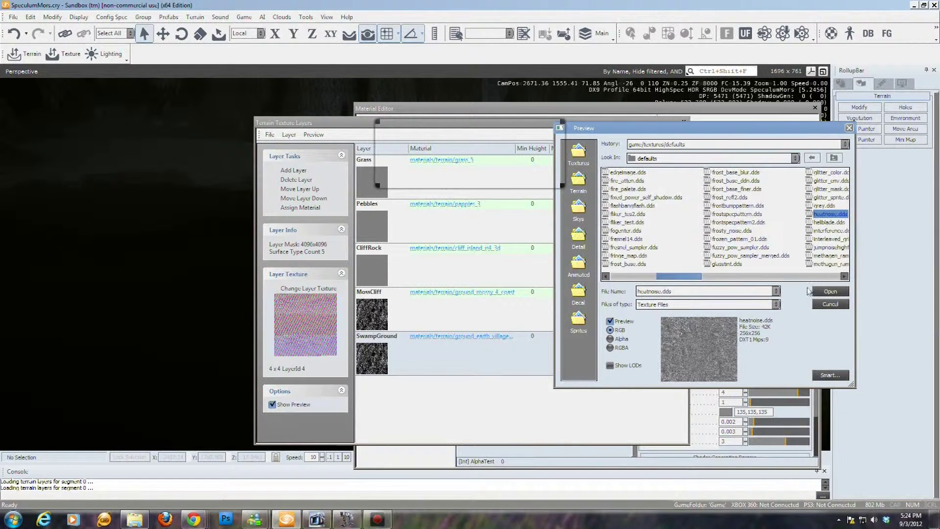
pyautogui.click(831, 292)
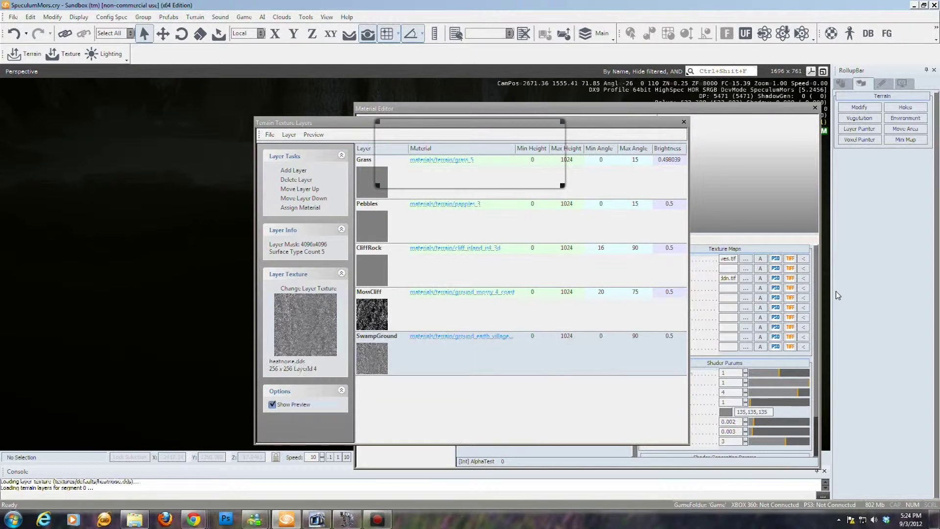
pyautogui.click(684, 122)
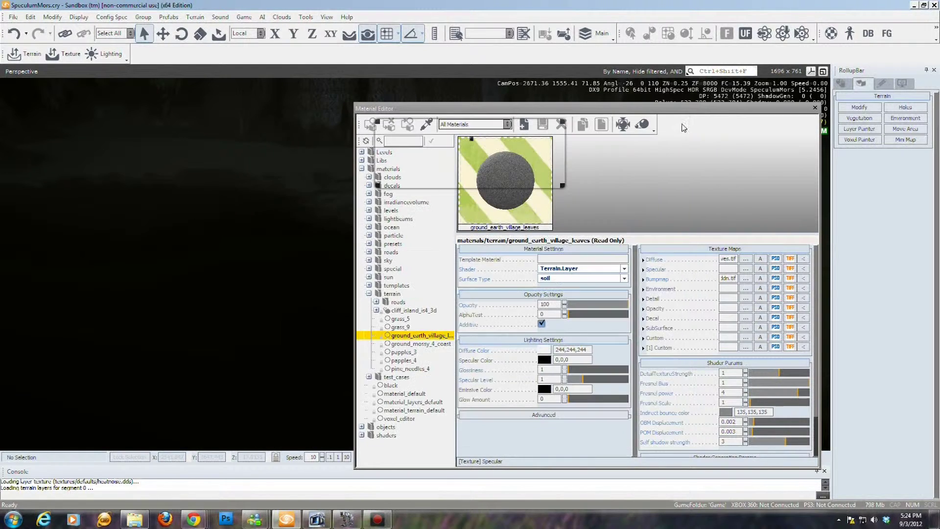
pyautogui.click(815, 108)
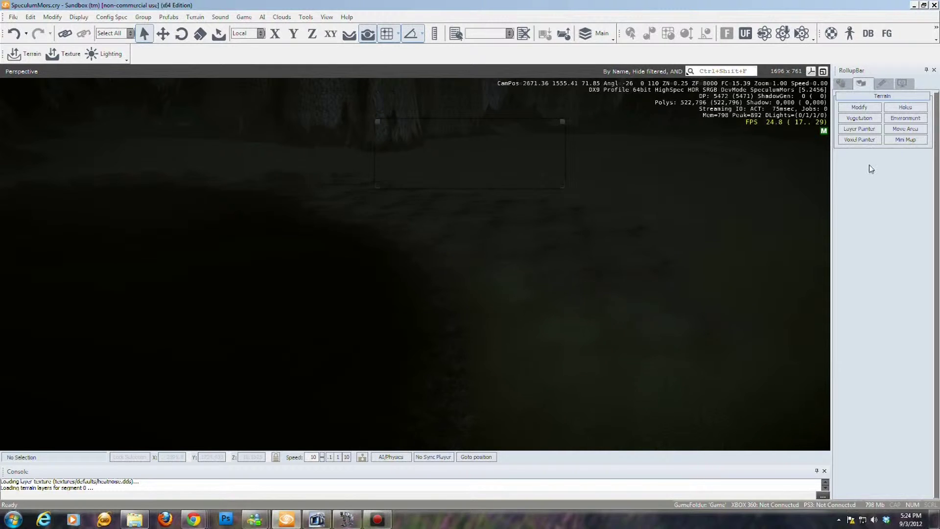
# Limit the SwampGround paint layer to a maximum slope of 14 degrees and save the level.
pyautogui.click(859, 129)
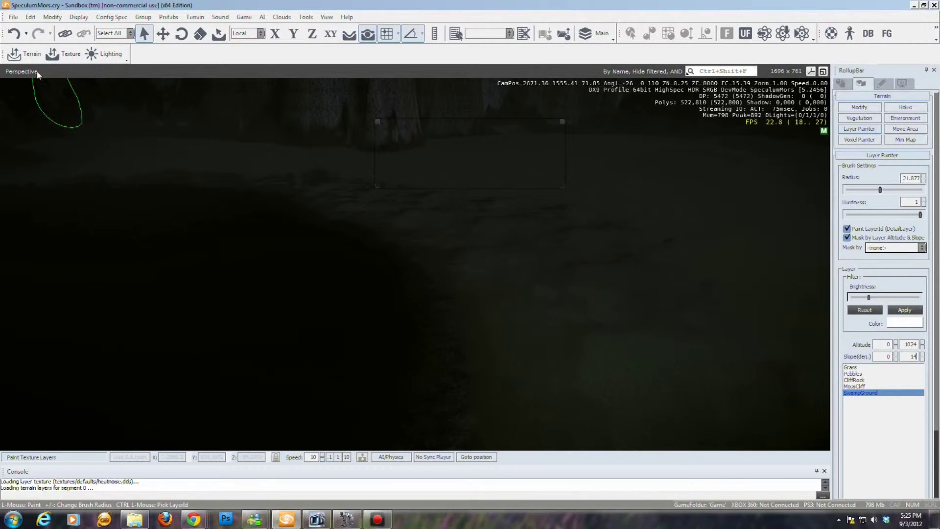
pyautogui.click(13, 17)
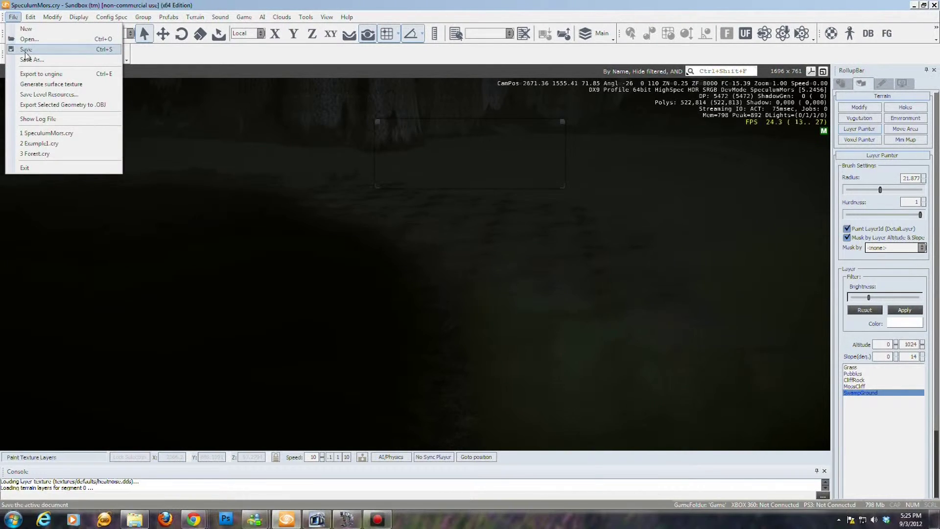
pyautogui.press('Escape')
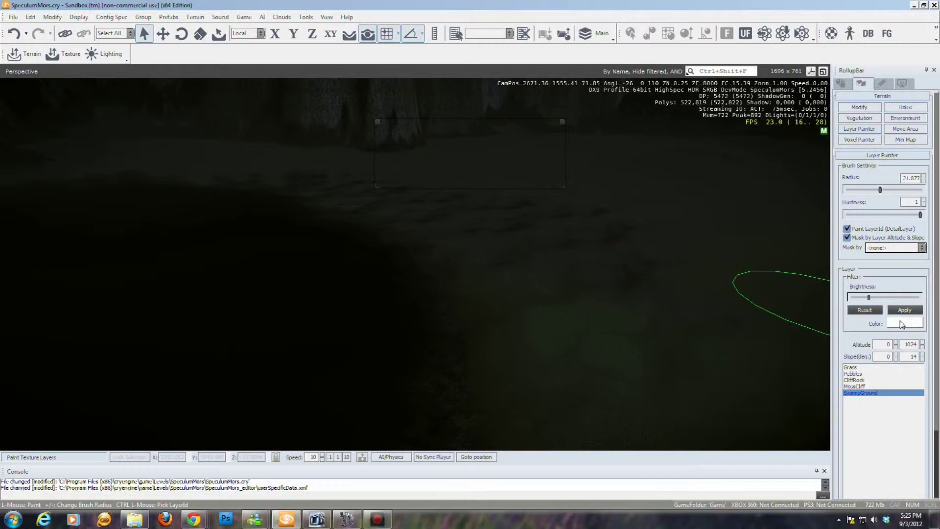
# Set the SwampGround paint colour to olive green with RGB 117, 135, 84.
pyautogui.click(901, 324)
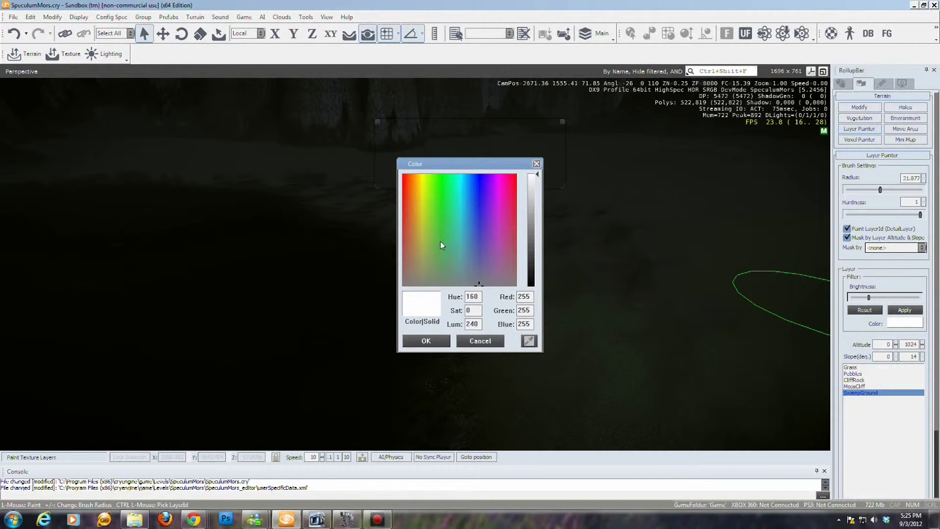
pyautogui.click(429, 260)
pyautogui.click(533, 229)
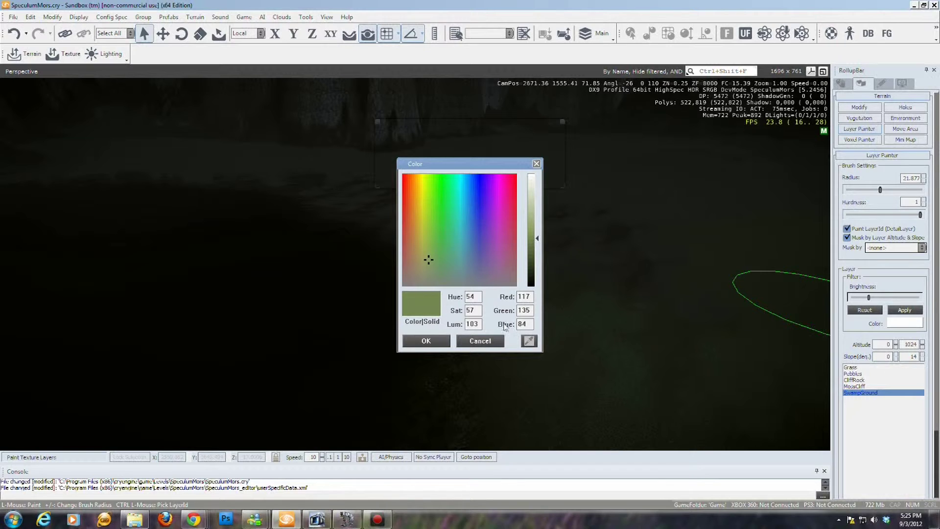
pyautogui.click(446, 341)
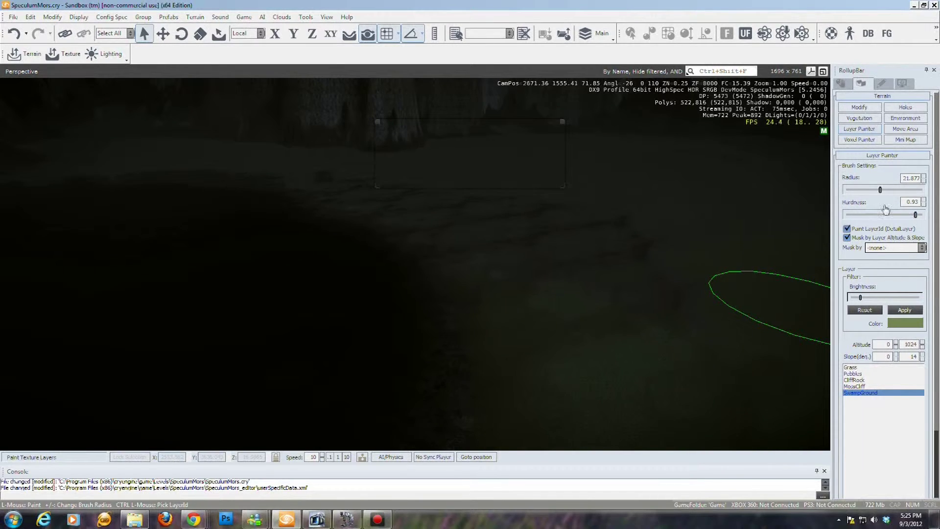
# Paint SwampGround over the dark ground between the grass and the cliffs with brush hardness 0.93 and reduced brightness.
pyautogui.moveTo(559, 333); pyautogui.dragTo(559, 335, button='right')
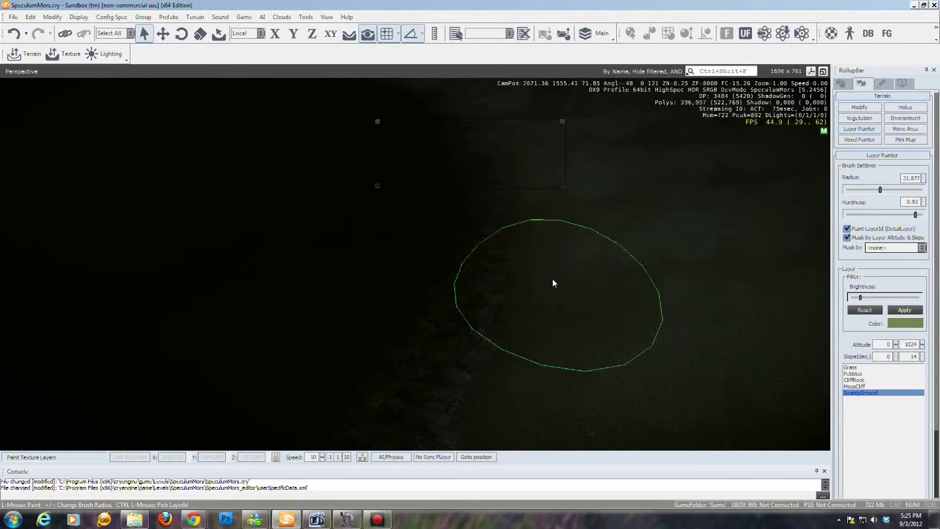
pyautogui.moveTo(552, 278); pyautogui.dragTo(550, 350)
pyautogui.moveTo(558, 352); pyautogui.dragTo(548, 352, button='right')
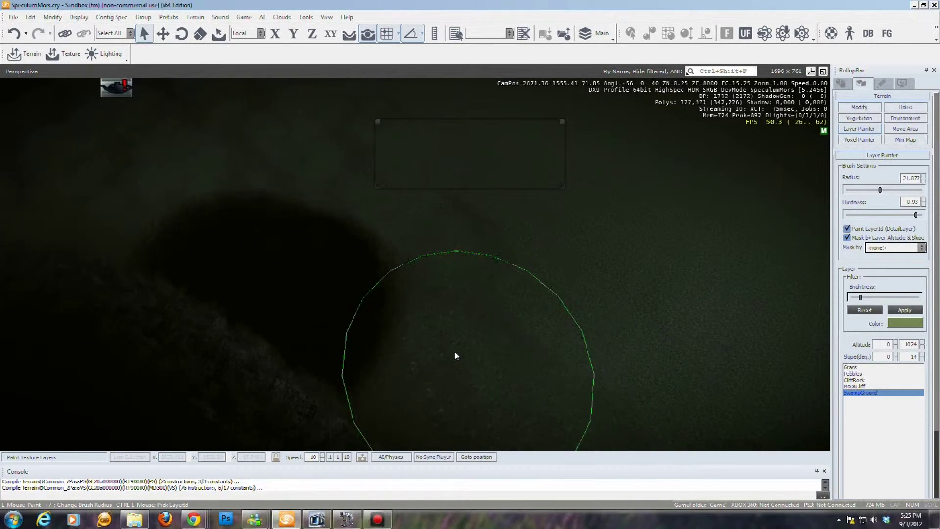
pyautogui.moveTo(406, 360)
pyautogui.mouseDown()
pyautogui.moveTo(325, 204)
pyautogui.moveTo(316, 162)
pyautogui.moveTo(434, 245)
pyautogui.moveTo(403, 252)
pyautogui.mouseUp()
pyautogui.moveTo(402, 248); pyautogui.dragTo(382, 234, button='right')
pyautogui.press('w')
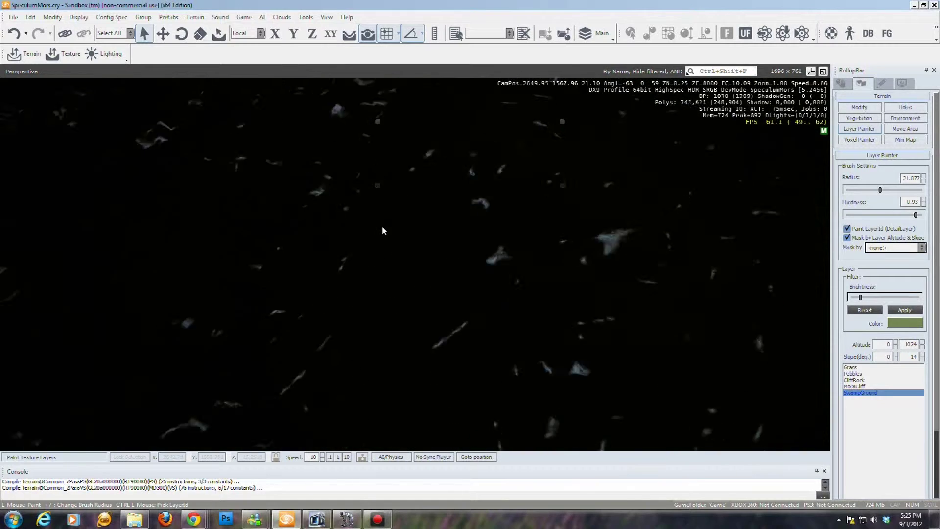
pyautogui.press('s')
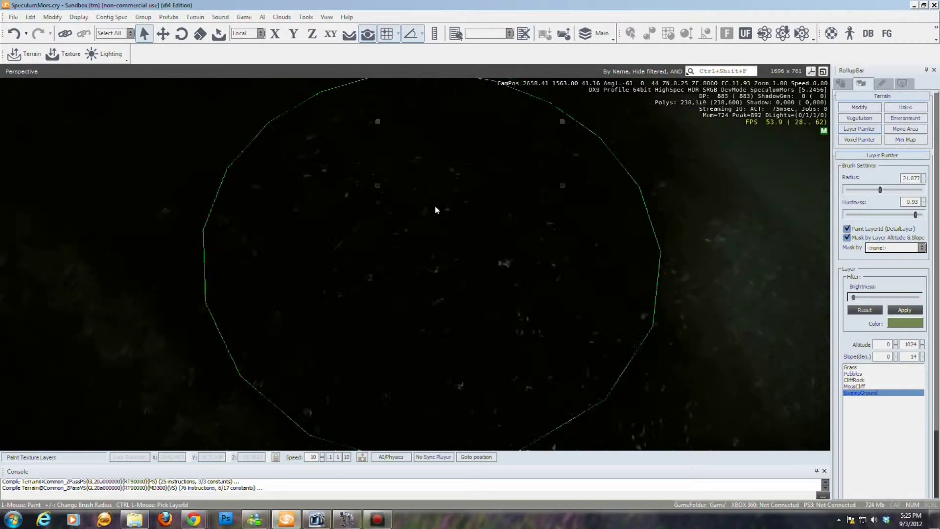
pyautogui.moveTo(435, 207); pyautogui.dragTo(425, 205, button='right')
pyautogui.moveTo(453, 189)
pyautogui.mouseDown()
pyautogui.moveTo(368, 201)
pyautogui.moveTo(301, 227)
pyautogui.mouseUp()
pyautogui.moveTo(300, 231)
pyautogui.mouseDown(button='right')
pyautogui.moveTo(384, 225)
pyautogui.moveTo(361, 219)
pyautogui.moveTo(372, 227)
pyautogui.mouseUp(button='right')
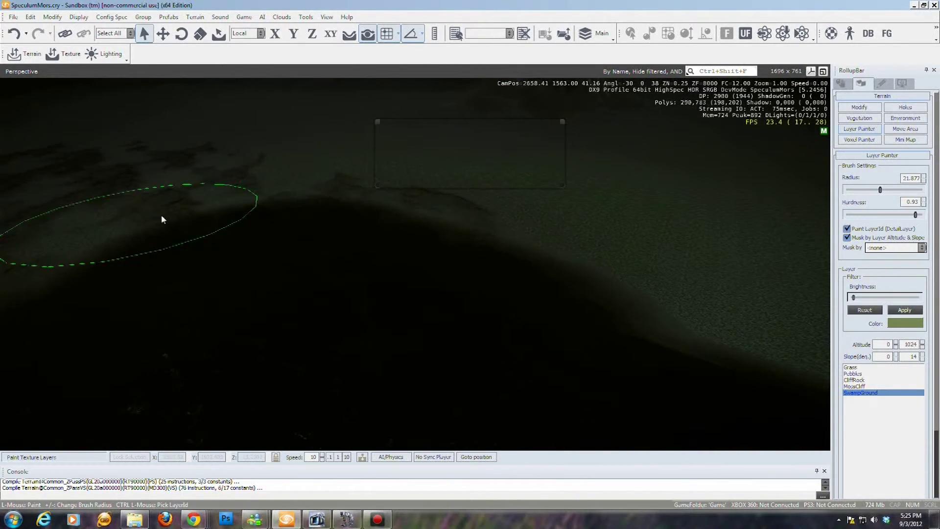
# Repaint the dark ground with SwampGround using a lighter green and a brush hardness of 1.
pyautogui.click(904, 323)
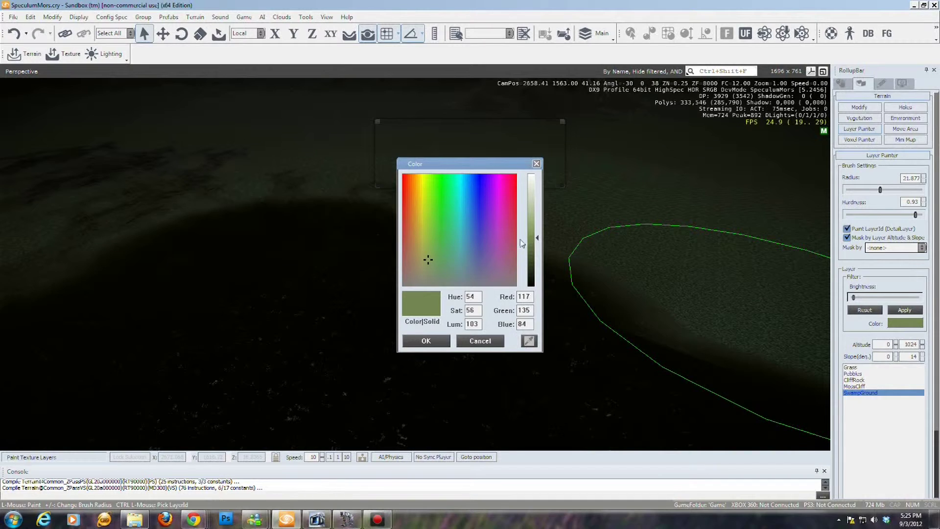
pyautogui.click(427, 340)
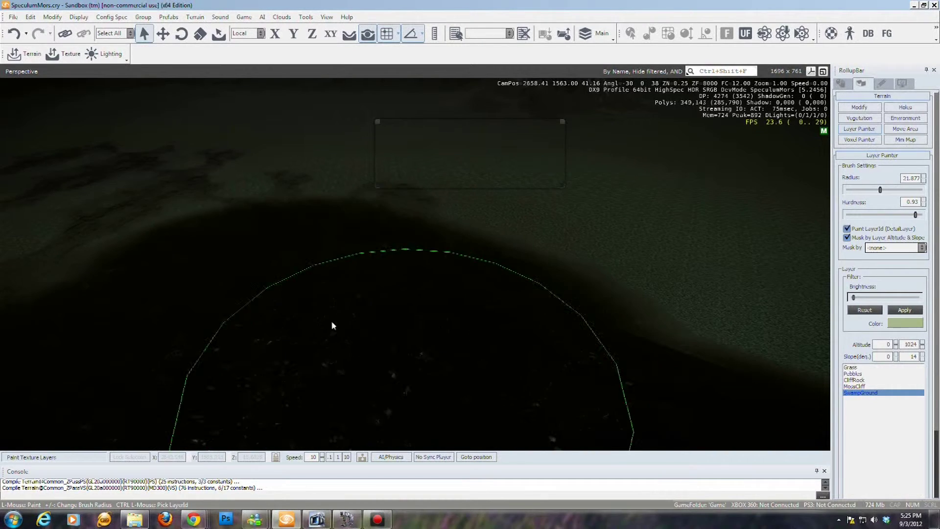
pyautogui.moveTo(319, 312); pyautogui.dragTo(319, 309, button='right')
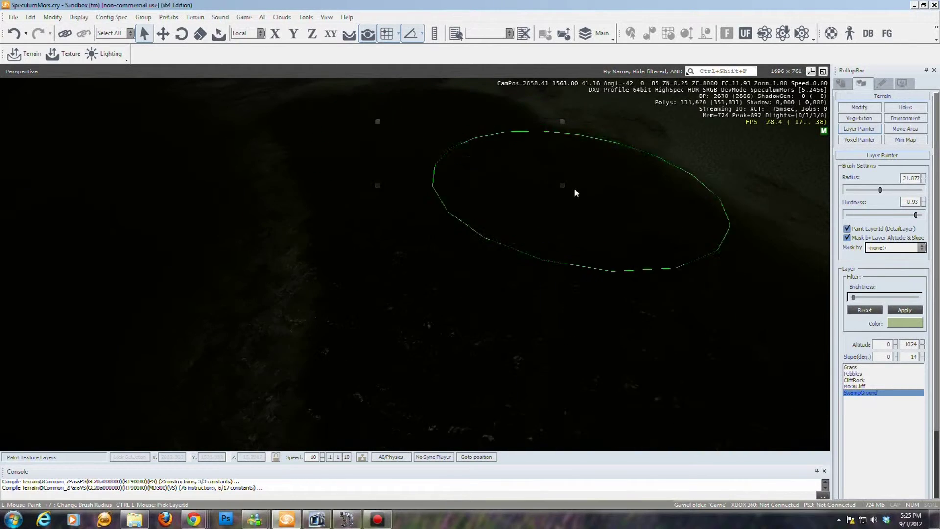
pyautogui.moveTo(633, 260)
pyautogui.mouseDown(button='right')
pyautogui.moveTo(603, 289)
pyautogui.moveTo(624, 283)
pyautogui.mouseUp(button='right')
pyautogui.moveTo(926, 216); pyautogui.dragTo(927, 217)
pyautogui.moveTo(487, 281)
pyautogui.mouseDown()
pyautogui.moveTo(471, 324)
pyautogui.moveTo(489, 330)
pyautogui.mouseUp()
pyautogui.moveTo(488, 329); pyautogui.dragTo(490, 332, button='right')
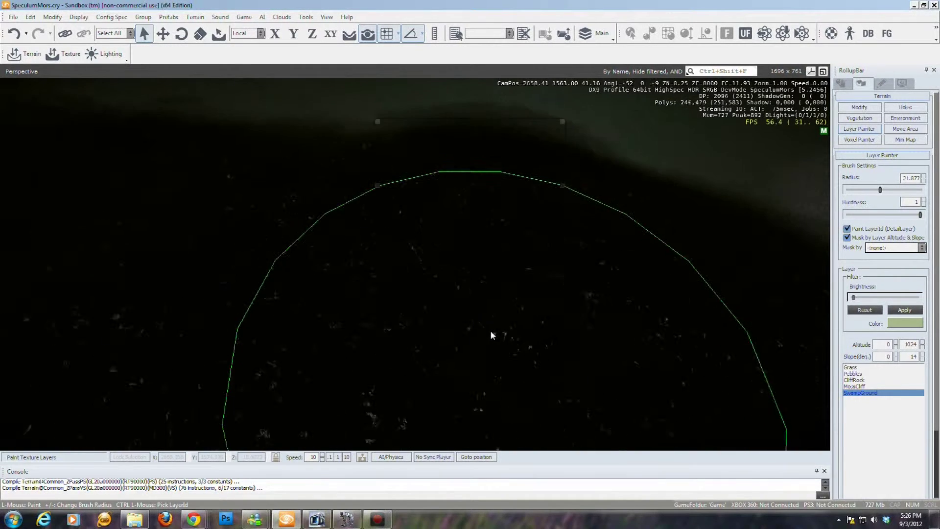
# Try a much higher brightness on a test patch of SwampGround and check it from close up and from above.
pyautogui.press('w')
pyautogui.moveTo(491, 329)
pyautogui.mouseDown(button='right')
pyautogui.moveTo(472, 318)
pyautogui.moveTo(482, 321)
pyautogui.mouseUp(button='right')
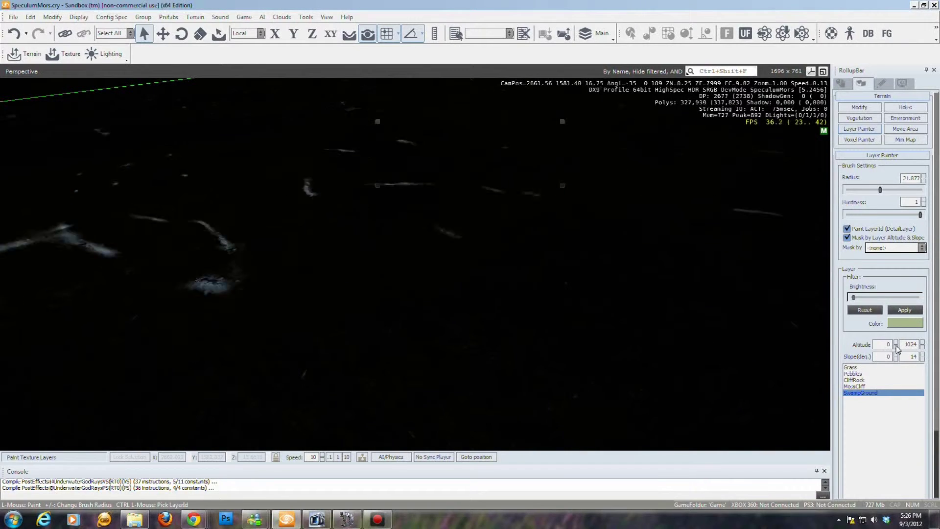
pyautogui.moveTo(869, 301); pyautogui.dragTo(899, 300)
pyautogui.click(448, 279)
pyautogui.scroll(-1, 448, 279)
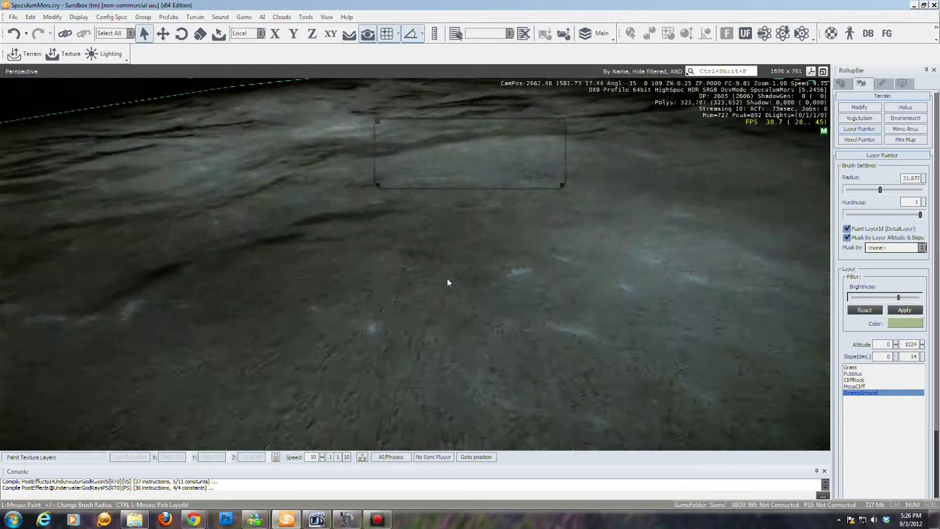
pyautogui.scroll(-5, 448, 278)
pyautogui.moveTo(371, 289); pyautogui.dragTo(382, 288, button='right')
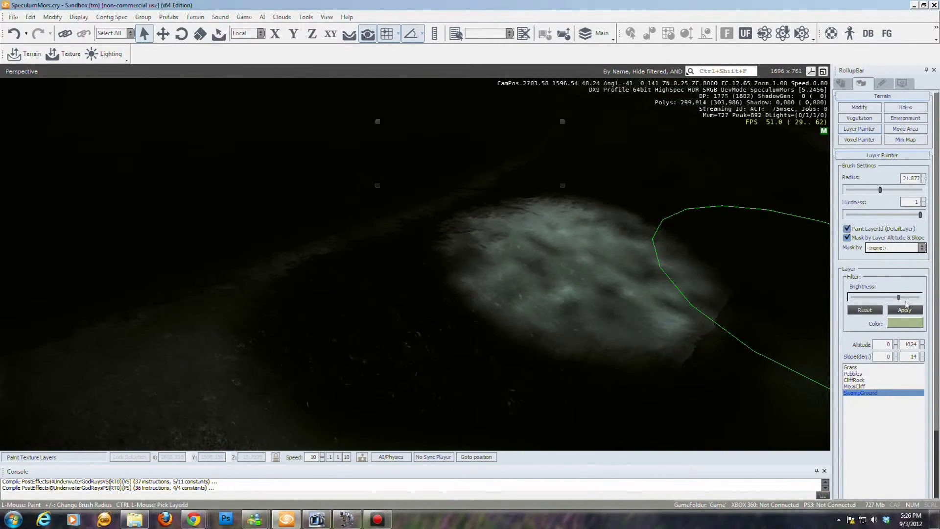
# Reduce the SwampGround brightness in stages and repaint over the bright patch and the surrounding dark ground.
pyautogui.moveTo(566, 309)
pyautogui.mouseDown()
pyautogui.moveTo(436, 281)
pyautogui.moveTo(388, 282)
pyautogui.mouseUp()
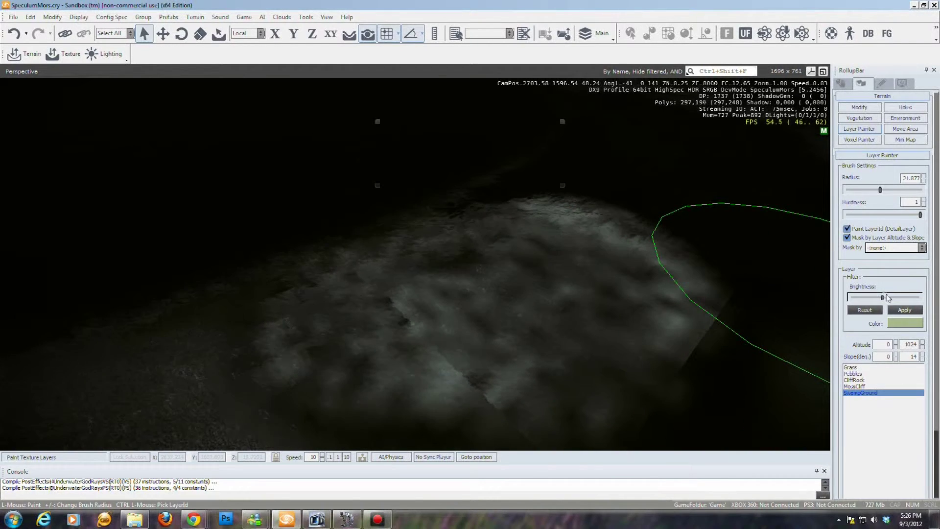
pyautogui.moveTo(630, 291)
pyautogui.mouseDown()
pyautogui.moveTo(541, 294)
pyautogui.moveTo(606, 269)
pyautogui.moveTo(480, 268)
pyautogui.moveTo(382, 291)
pyautogui.moveTo(498, 289)
pyautogui.mouseUp()
pyautogui.moveTo(514, 291); pyautogui.dragTo(500, 276, button='right')
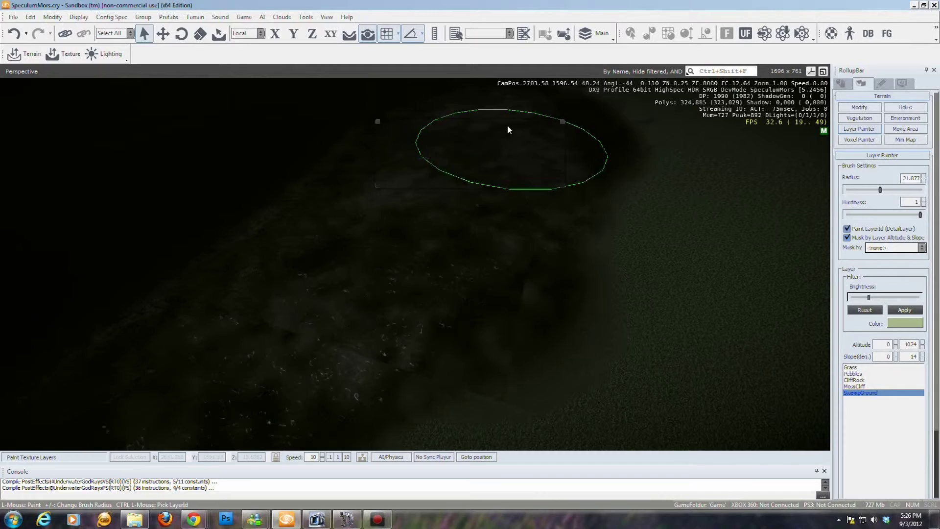
pyautogui.moveTo(493, 219); pyautogui.dragTo(485, 197, button='right')
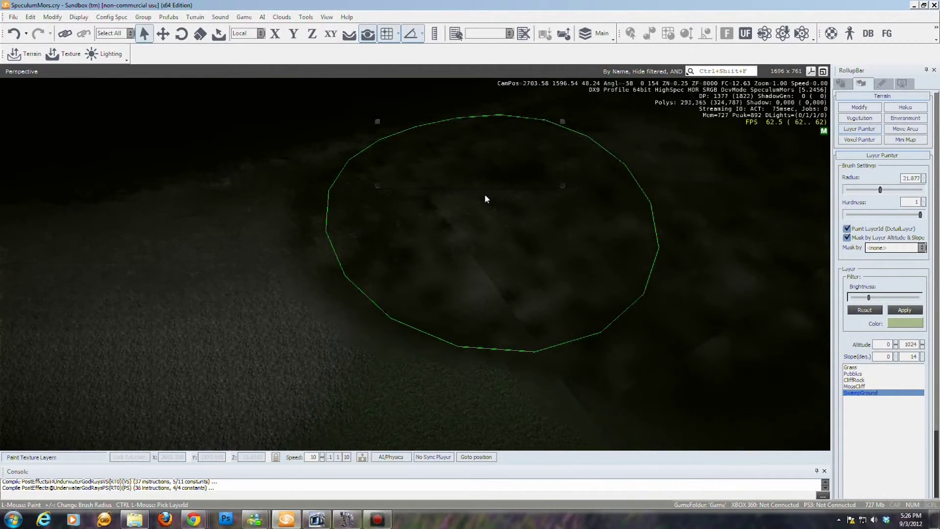
pyautogui.moveTo(501, 233)
pyautogui.mouseDown(button='right')
pyautogui.moveTo(598, 262)
pyautogui.moveTo(587, 216)
pyautogui.moveTo(567, 206)
pyautogui.mouseUp(button='right')
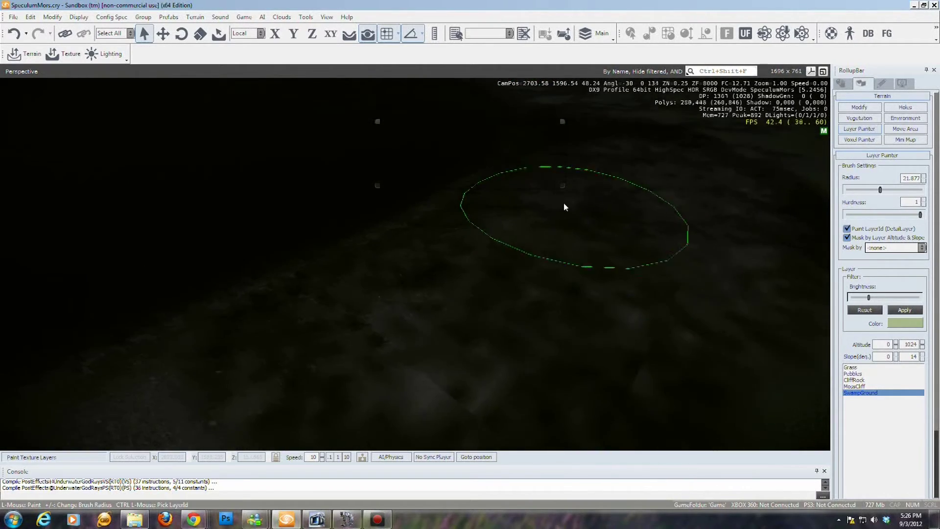
# Examine the painted SwampGround from several angles and close to the ground, including its edges against the grass.
pyautogui.press('w')
pyautogui.press('w')
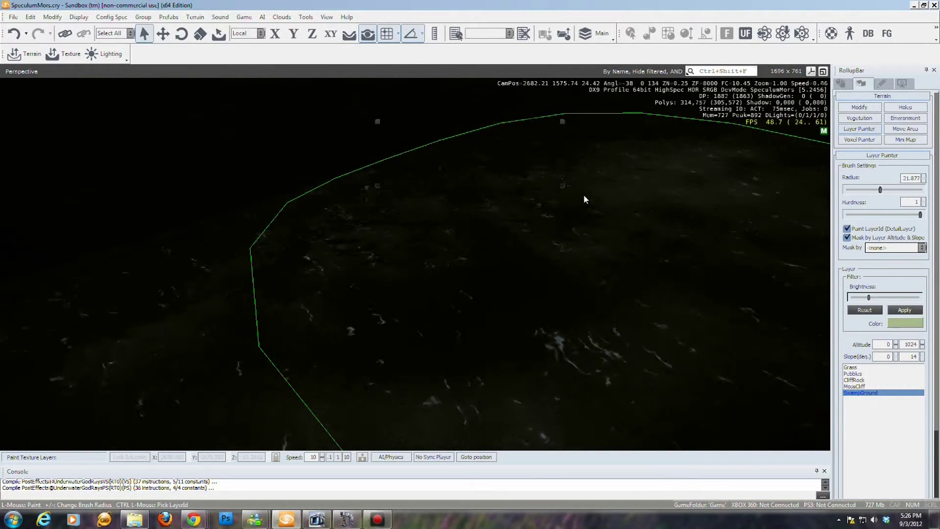
pyautogui.moveTo(633, 187)
pyautogui.mouseDown(button='right')
pyautogui.moveTo(659, 185)
pyautogui.moveTo(592, 194)
pyautogui.mouseUp(button='right')
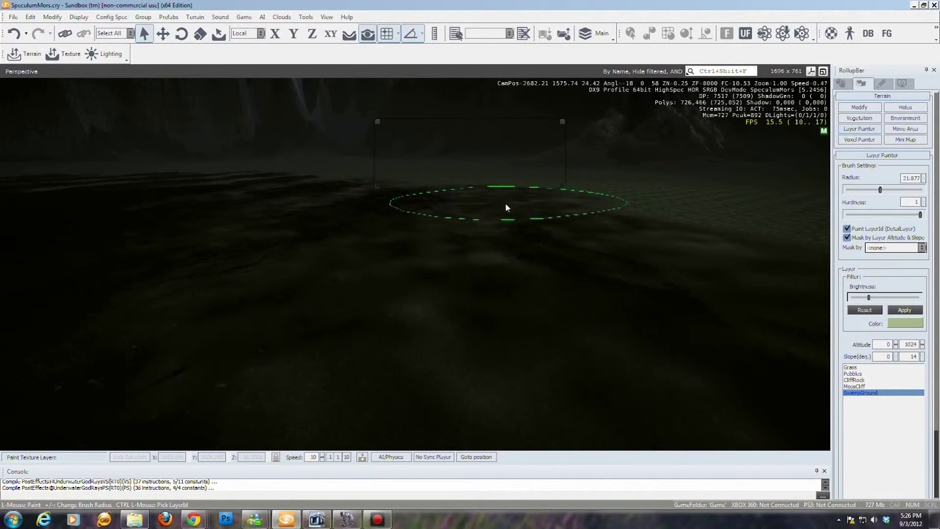
pyautogui.moveTo(465, 244)
pyautogui.mouseDown(button='right')
pyautogui.moveTo(189, 240)
pyautogui.moveTo(36, 268)
pyautogui.moveTo(14, 237)
pyautogui.moveTo(42, 268)
pyautogui.moveTo(71, 268)
pyautogui.moveTo(38, 264)
pyautogui.moveTo(43, 297)
pyautogui.moveTo(271, 325)
pyautogui.moveTo(248, 357)
pyautogui.moveTo(258, 271)
pyautogui.moveTo(233, 254)
pyautogui.mouseUp(button='right')
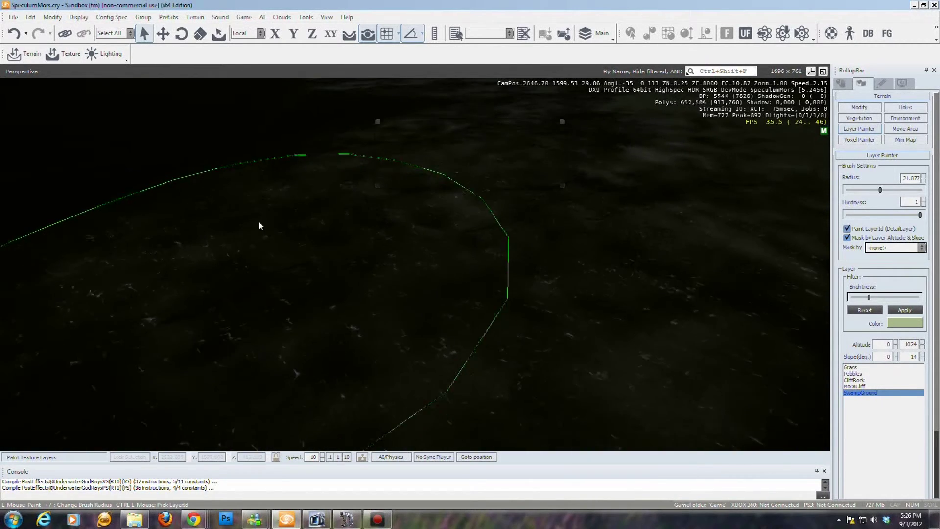
pyautogui.moveTo(424, 98)
pyautogui.mouseDown(button='right')
pyautogui.moveTo(431, 111)
pyautogui.moveTo(357, 153)
pyautogui.mouseUp(button='right')
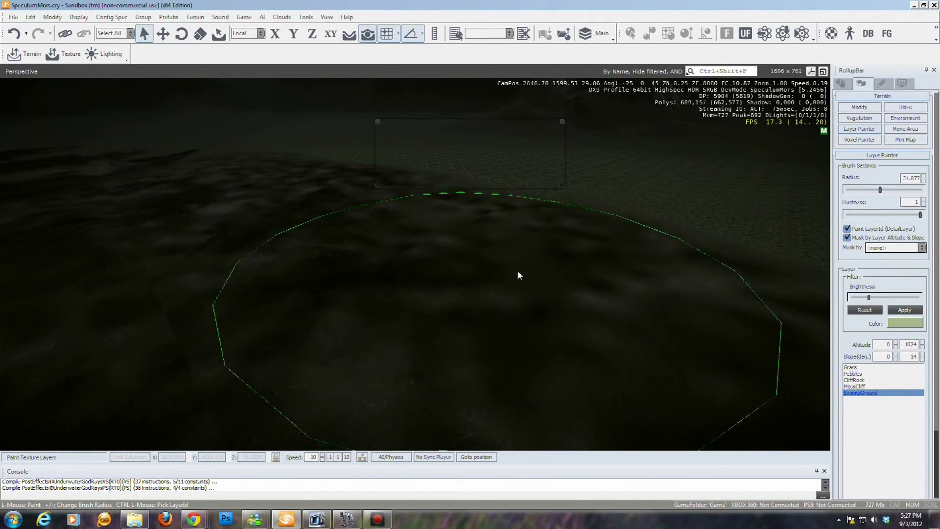
pyautogui.moveTo(493, 300)
pyautogui.mouseDown(button='right')
pyautogui.moveTo(508, 307)
pyautogui.moveTo(503, 292)
pyautogui.mouseUp(button='right')
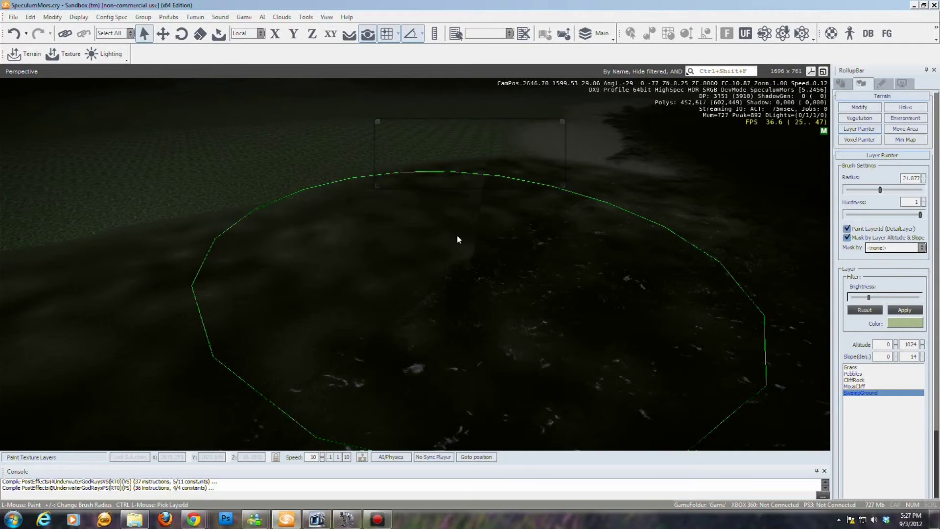
pyautogui.moveTo(26, 261)
pyautogui.mouseDown(button='right')
pyautogui.moveTo(10, 259)
pyautogui.moveTo(68, 260)
pyautogui.moveTo(28, 251)
pyautogui.mouseUp(button='right')
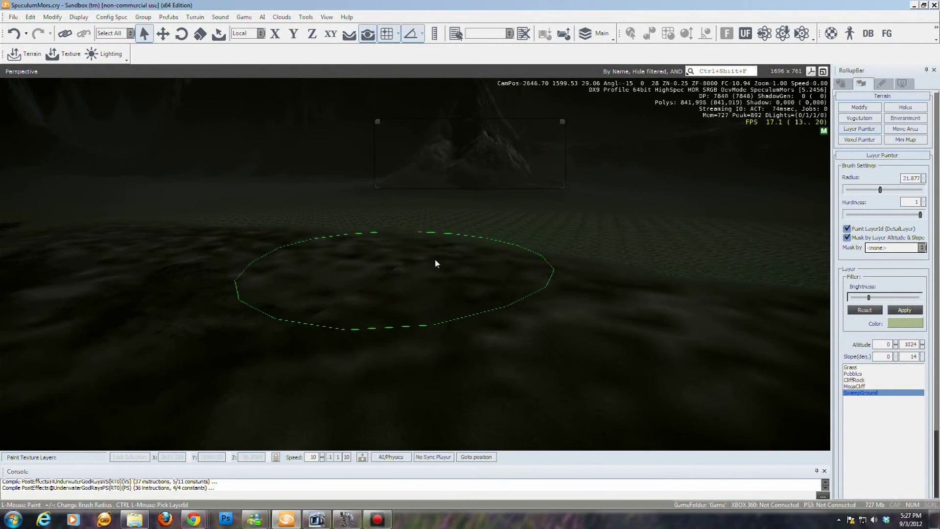
pyautogui.moveTo(398, 336); pyautogui.dragTo(466, 329, button='right')
pyautogui.press('w')
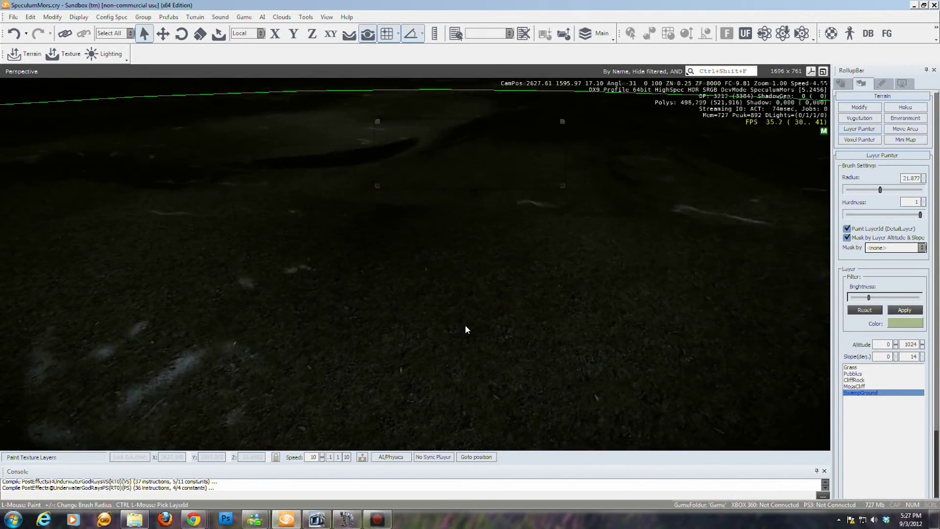